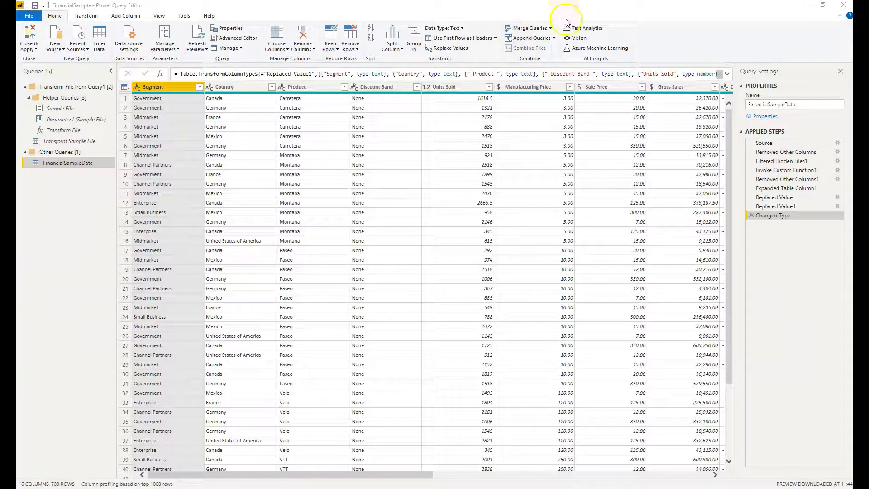
{"action": "left_click_drag", "start_coordinate": [653, 4], "coordinate": [608, 50]}
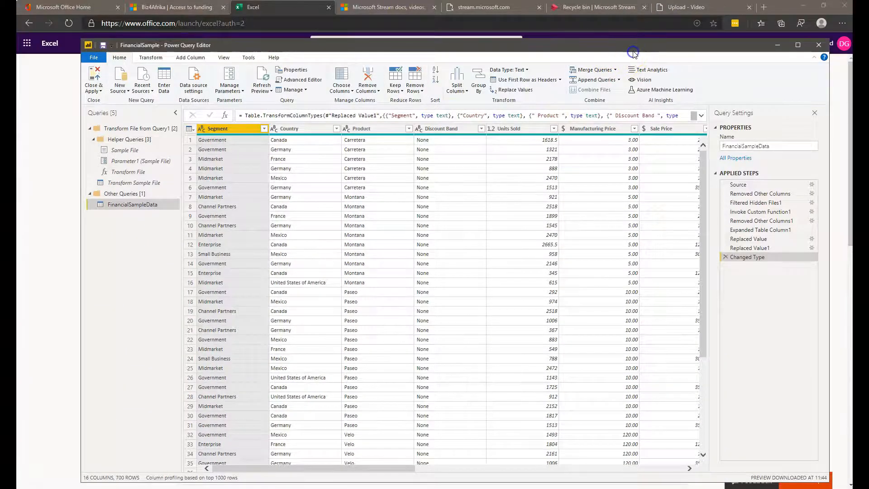
{"action": "double_click", "coordinate": [633, 50]}
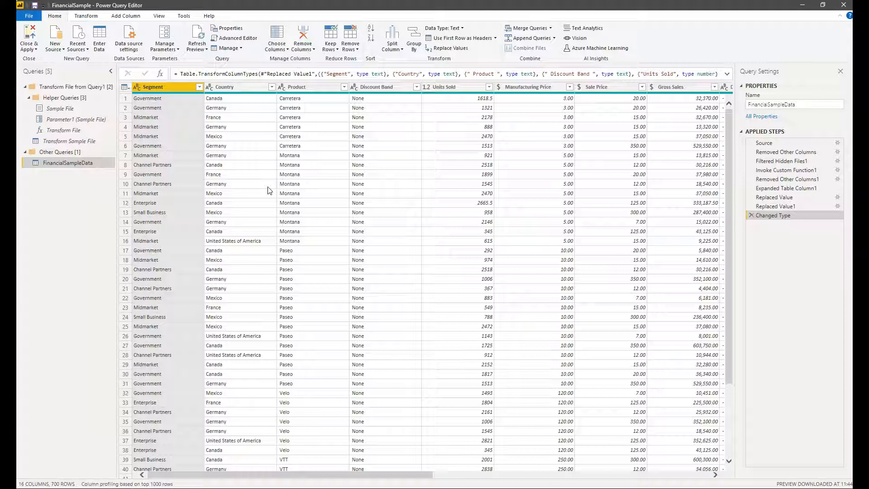
{"action": "left_click", "coordinate": [163, 231]}
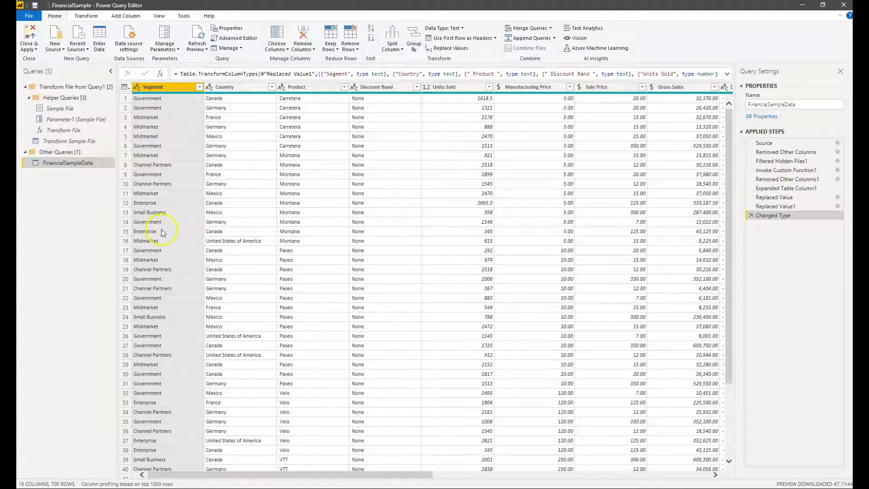
{"action": "left_click", "coordinate": [56, 49]}
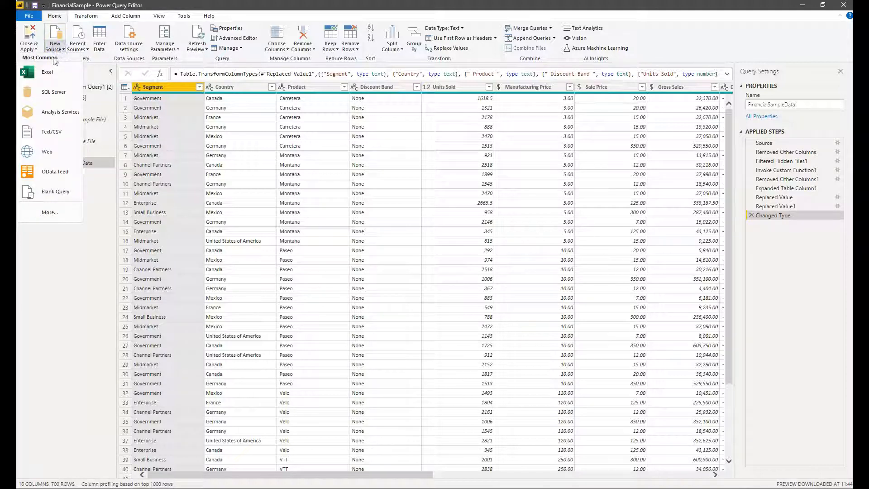
{"action": "left_click", "coordinate": [49, 213]}
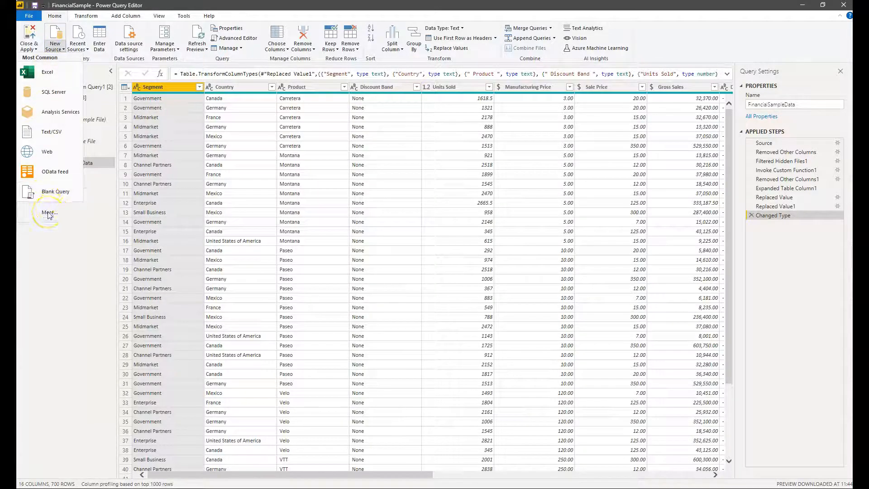
{"action": "left_click", "coordinate": [813, 134]}
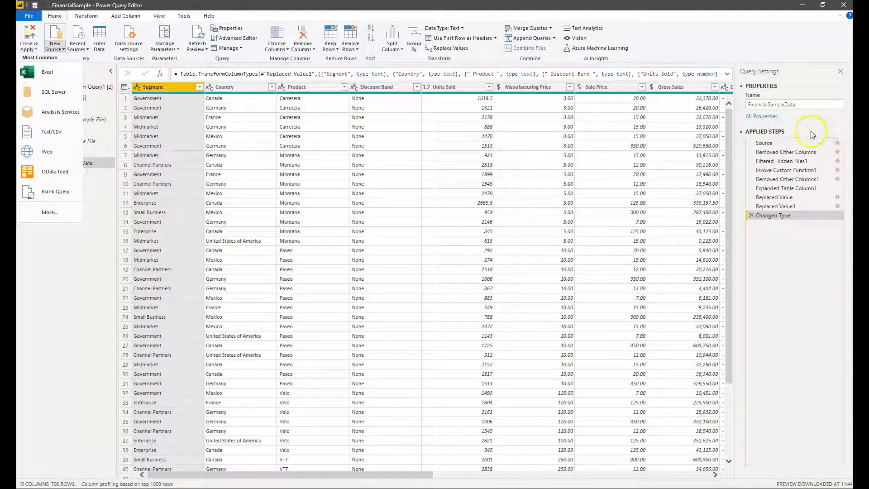
{"action": "left_click", "coordinate": [810, 245]}
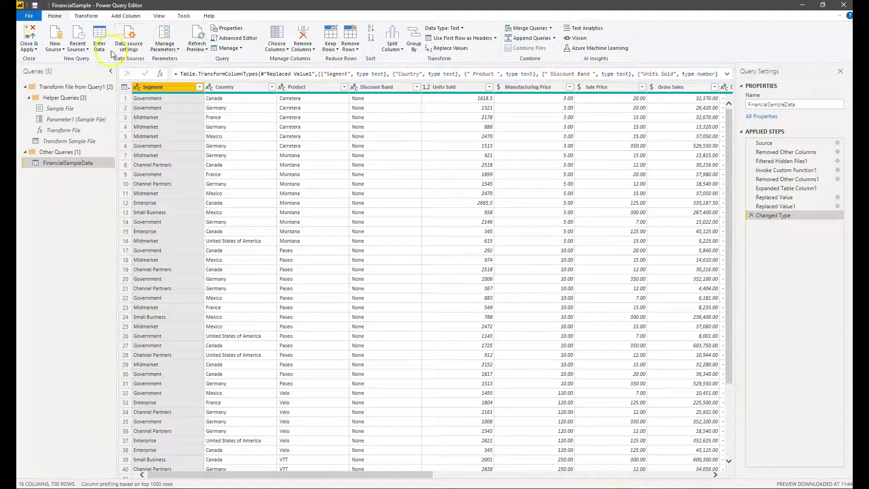
{"action": "left_click", "coordinate": [80, 16]}
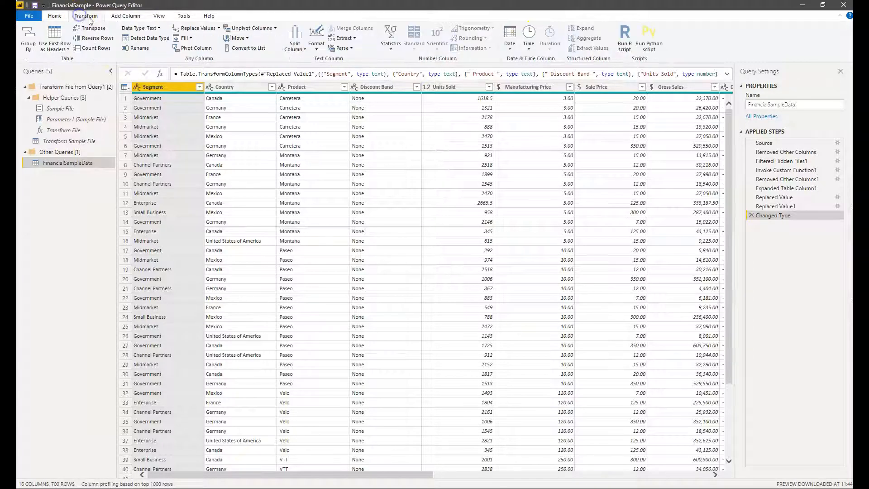
{"action": "left_click", "coordinate": [123, 16]}
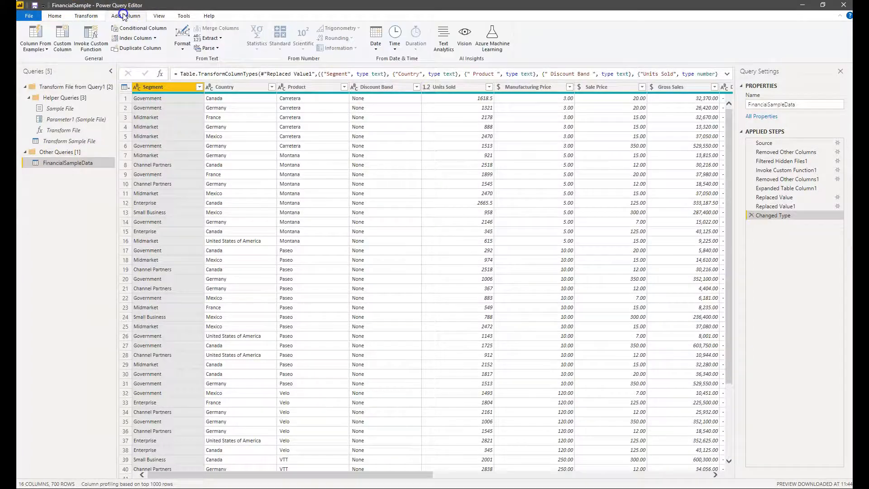
{"action": "left_click", "coordinate": [161, 17]}
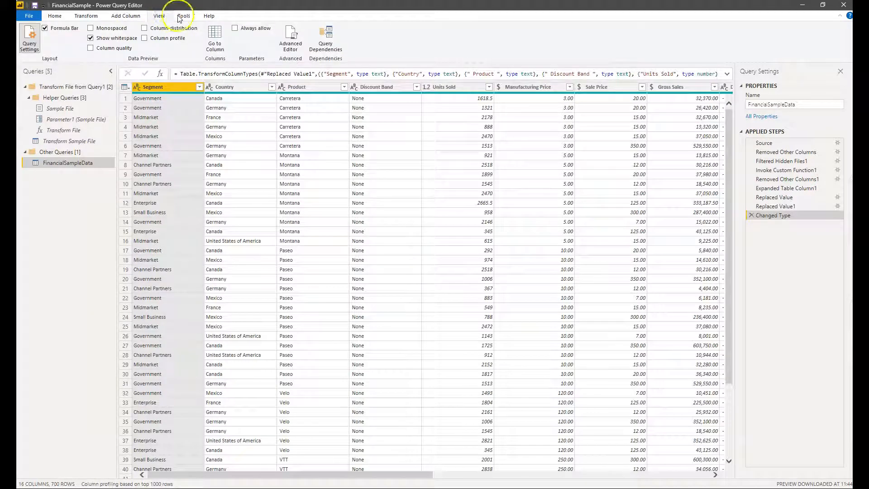
{"action": "left_click", "coordinate": [189, 17]}
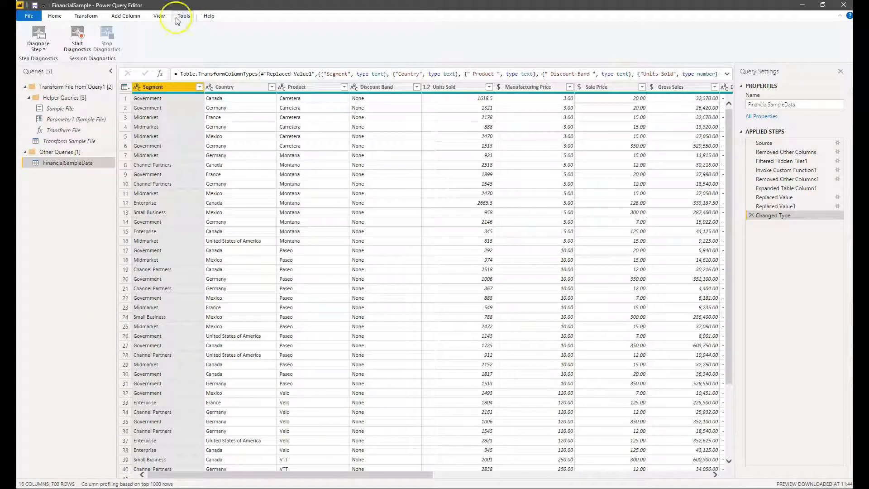
{"action": "left_click", "coordinate": [120, 18]}
{"action": "left_click", "coordinate": [86, 17]}
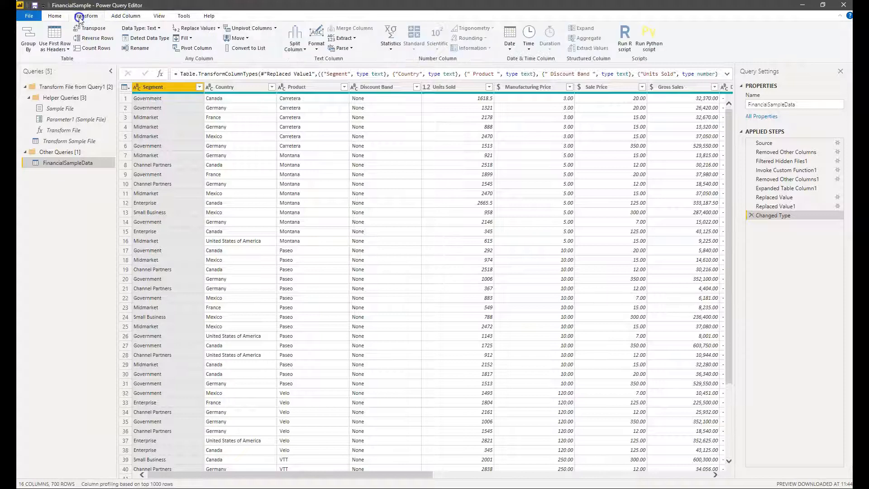
{"action": "left_click", "coordinate": [53, 19]}
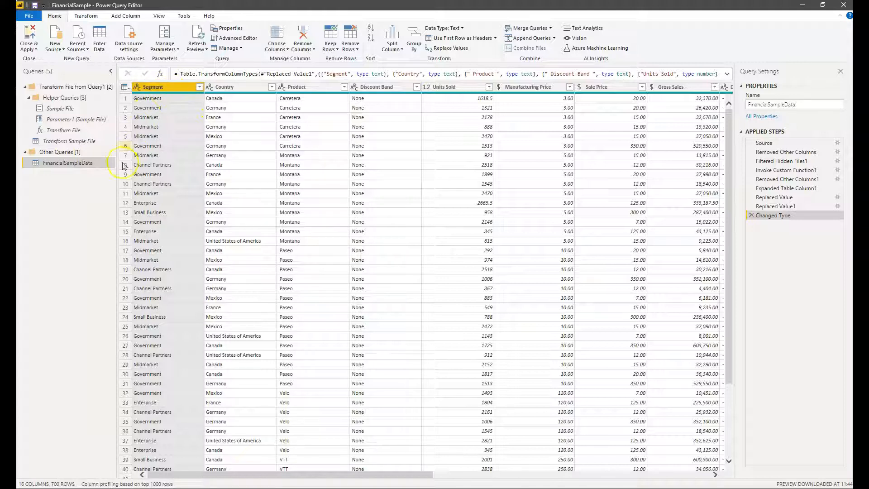
- Examine the Transform Sample File, Transform File, Sample File and Parameter1 helper queries, and return to the FinancialSampleData query
{"action": "left_click", "coordinate": [69, 141]}
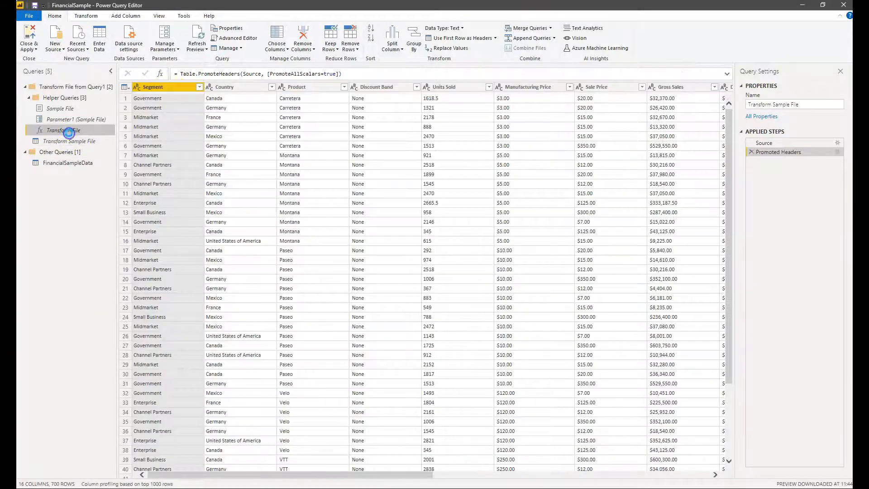
{"action": "left_click", "coordinate": [66, 131]}
{"action": "left_click", "coordinate": [56, 110]}
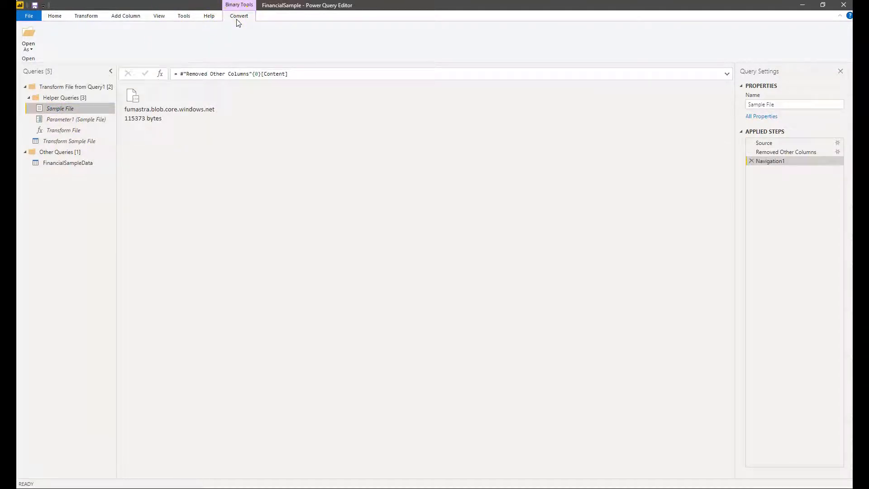
{"action": "left_click", "coordinate": [38, 132]}
{"action": "left_click", "coordinate": [63, 119]}
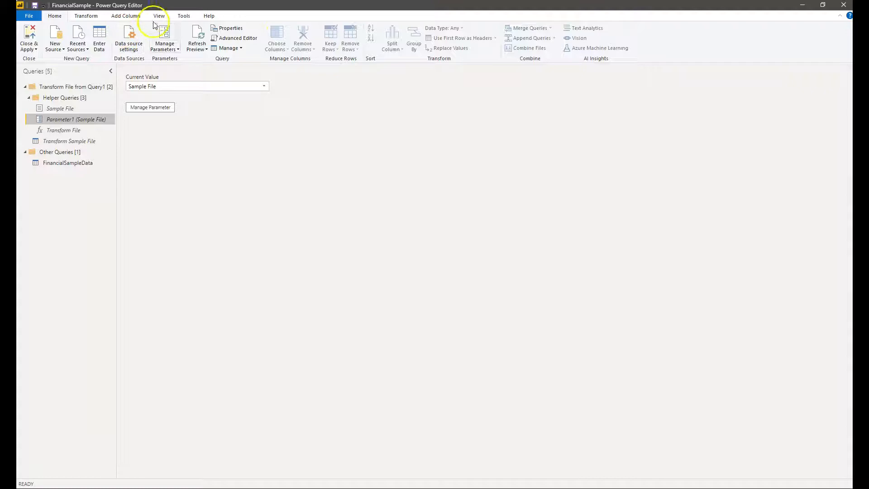
{"action": "left_click", "coordinate": [43, 130]}
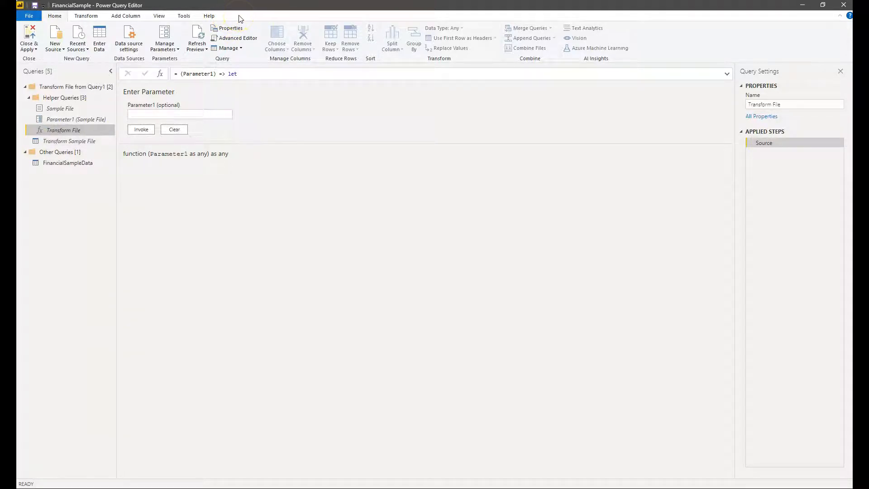
{"action": "left_click", "coordinate": [62, 163]}
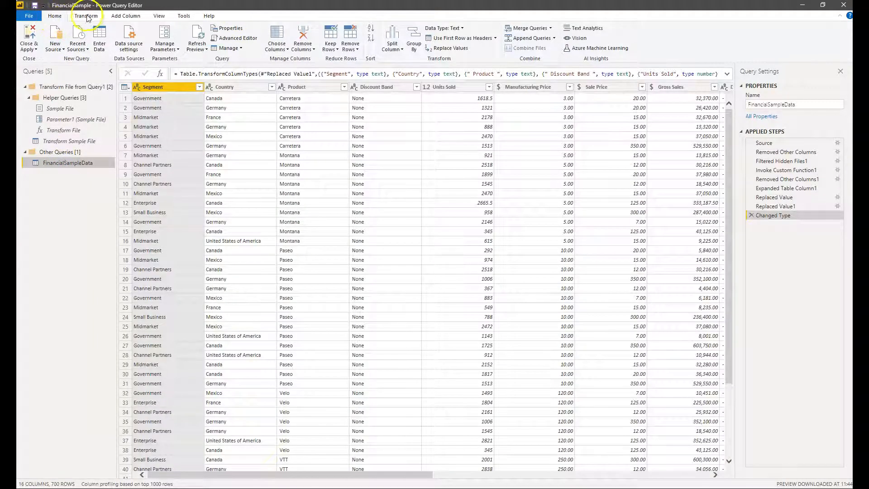
- View the data types available for the Segment column without changing its type
{"action": "left_click", "coordinate": [127, 16]}
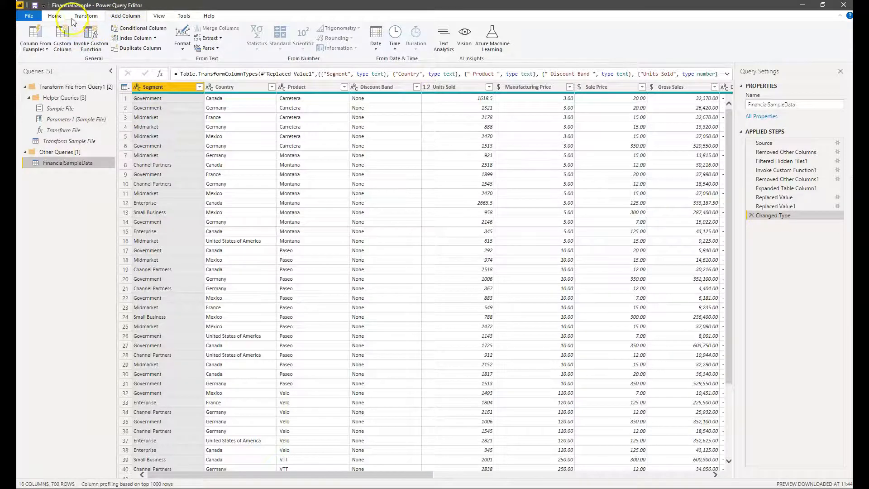
{"action": "left_click", "coordinate": [56, 17]}
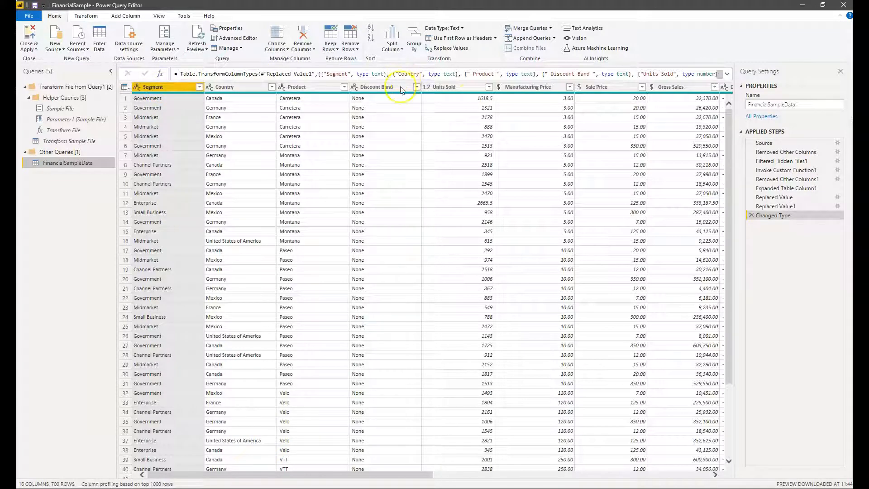
{"action": "left_click", "coordinate": [137, 89]}
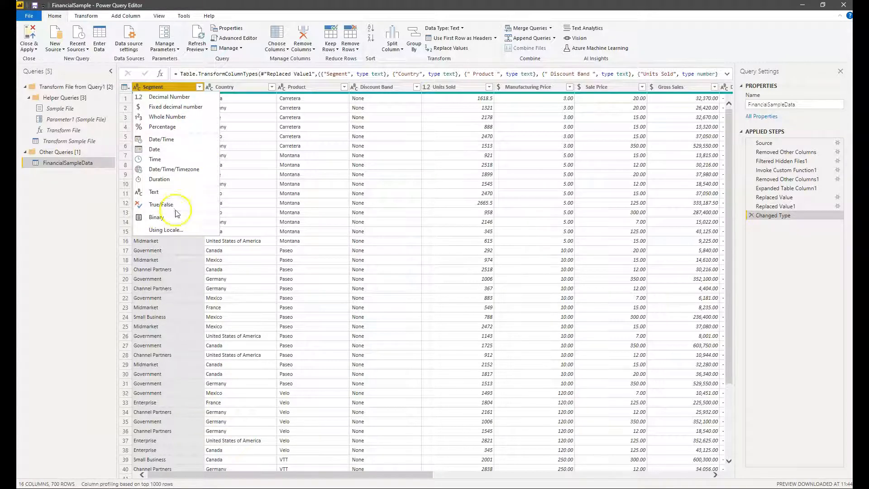
{"action": "left_click", "coordinate": [332, 136]}
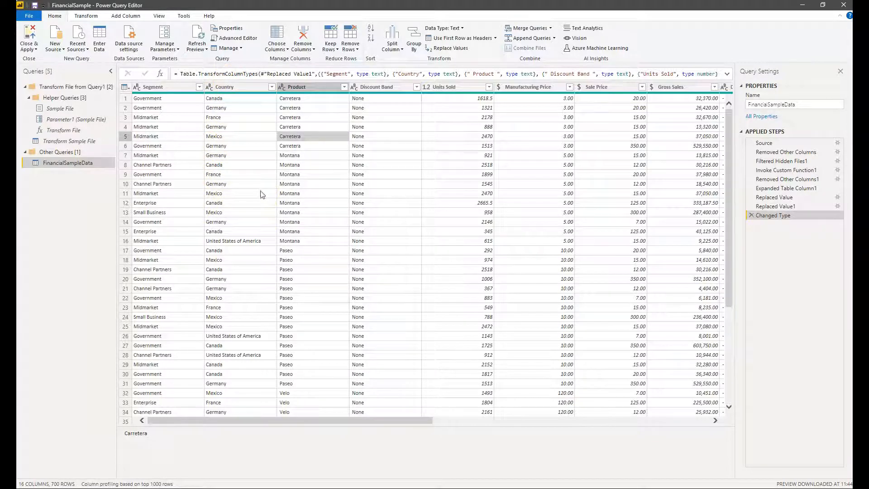
- Set up a Group By on the Country column, keeping the Count column that counts rows
{"action": "left_click", "coordinate": [413, 41]}
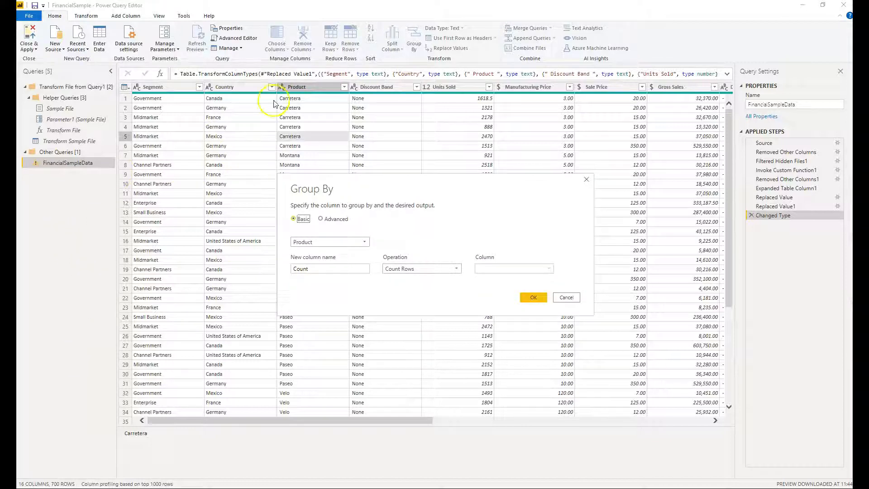
{"action": "left_click", "coordinate": [319, 243]}
{"action": "left_click", "coordinate": [328, 262]}
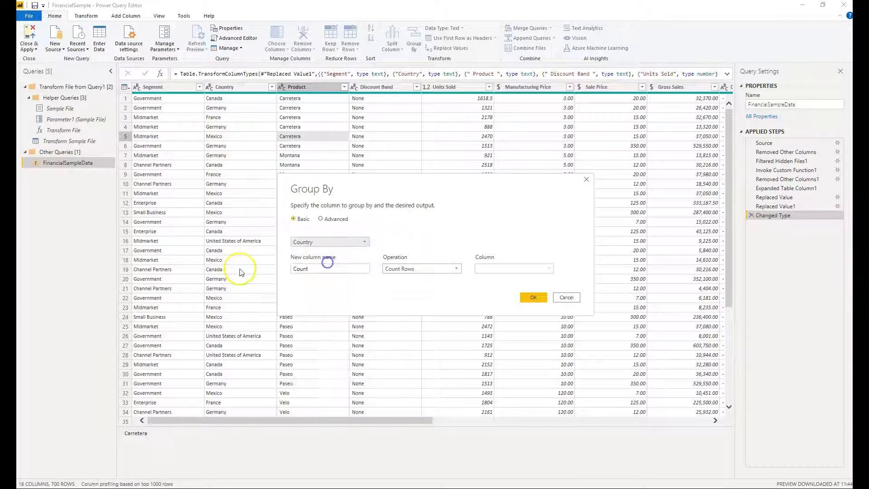
{"action": "left_click", "coordinate": [323, 270]}
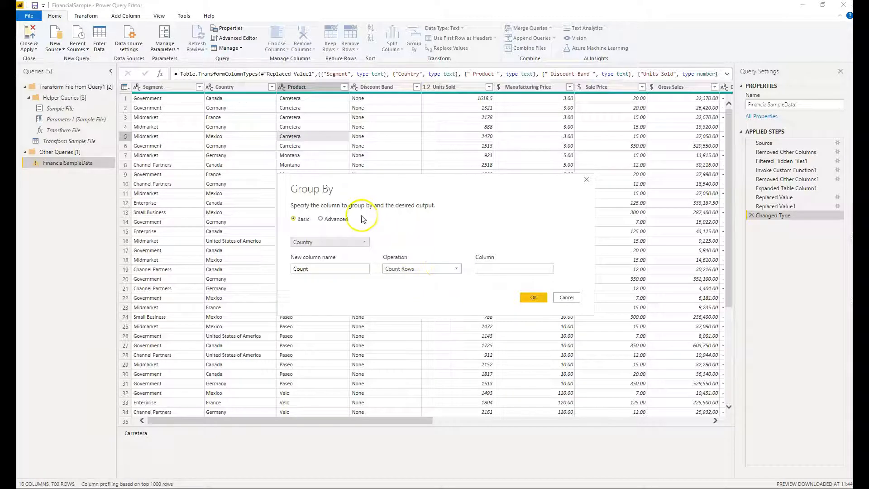
- Switch the grouping to Advanced, add an aggregation named "Total Units solds" that sums Units Sold, and apply it
{"action": "left_click", "coordinate": [323, 219]}
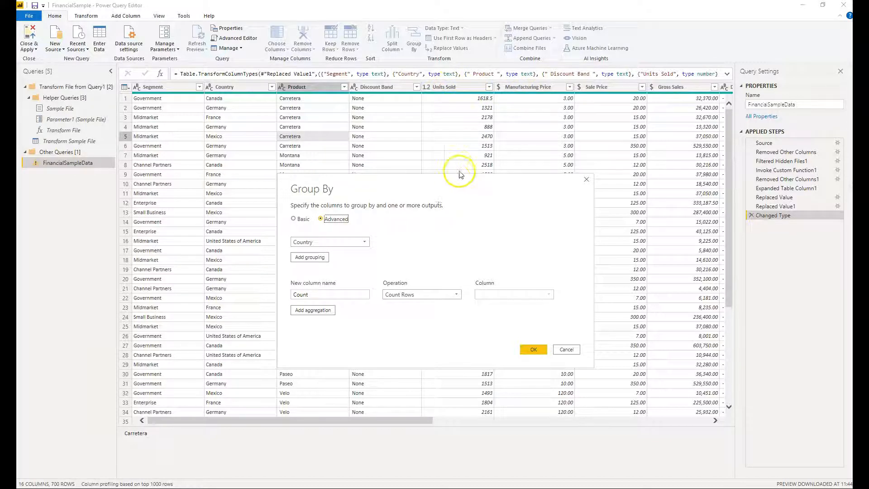
{"action": "left_click", "coordinate": [310, 312]}
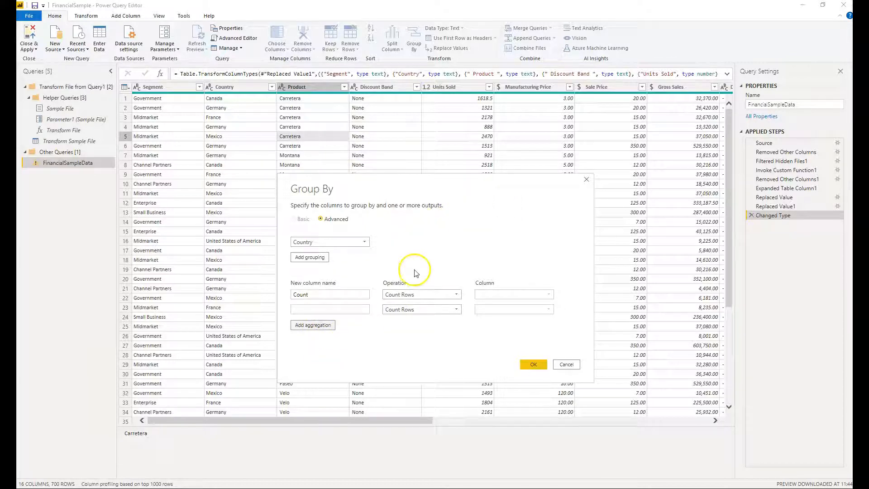
{"action": "left_click", "coordinate": [317, 309]}
{"action": "left_click", "coordinate": [327, 310]}
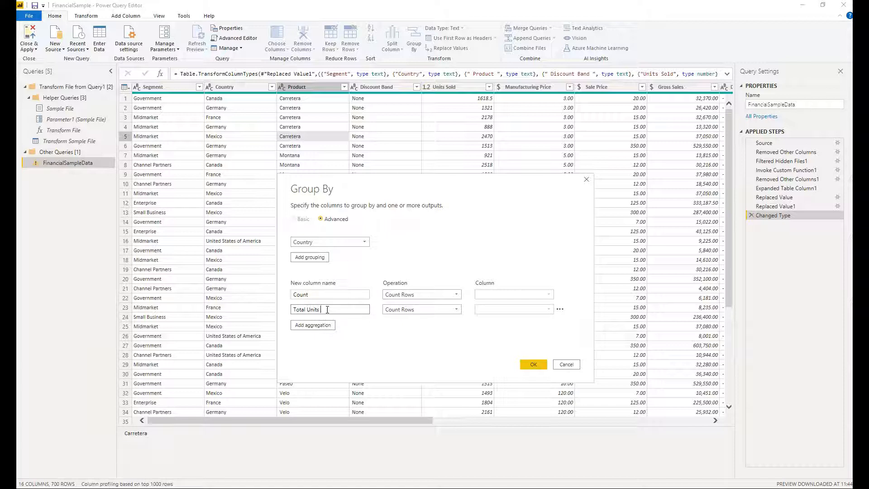
{"action": "left_click", "coordinate": [428, 310]}
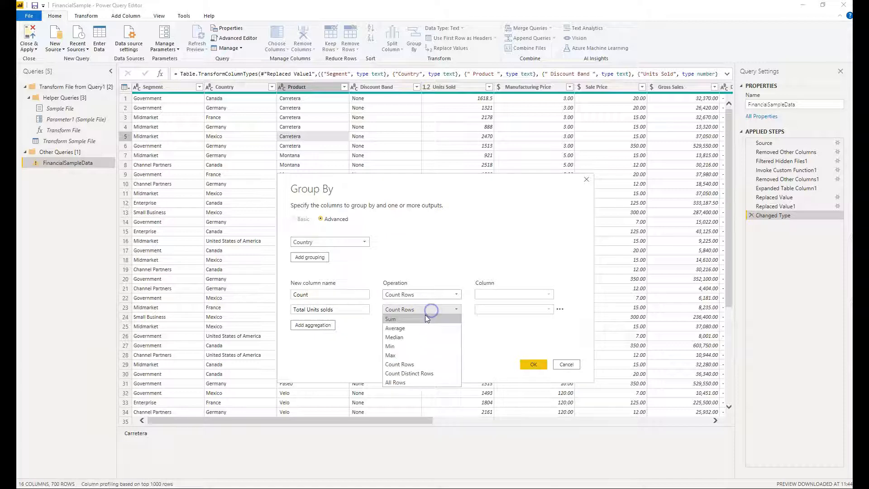
{"action": "left_click", "coordinate": [396, 320]}
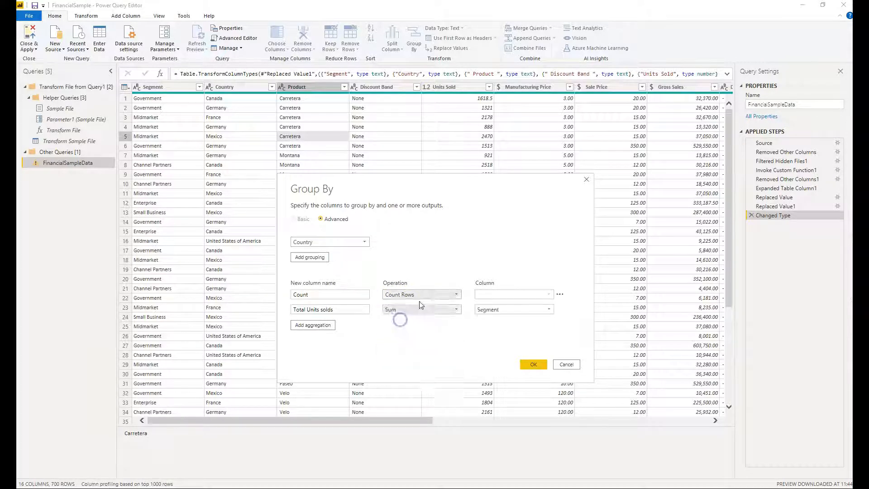
{"action": "left_click", "coordinate": [511, 311]}
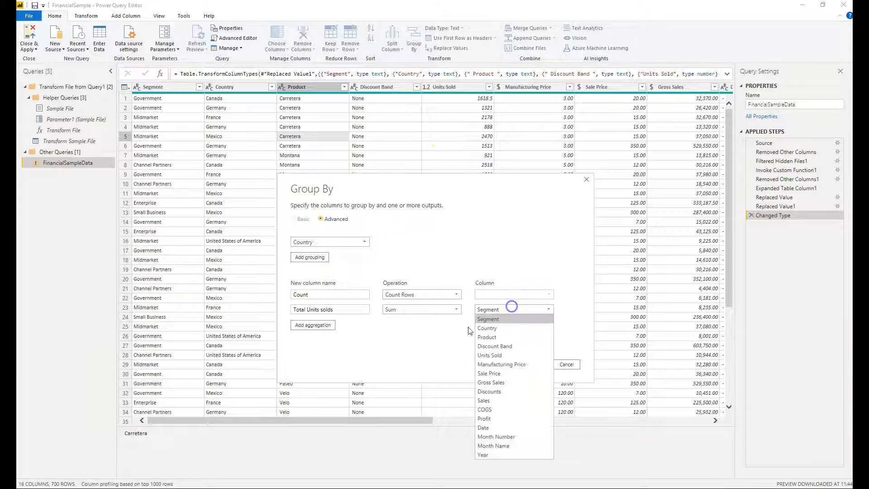
{"action": "left_click", "coordinate": [518, 355]}
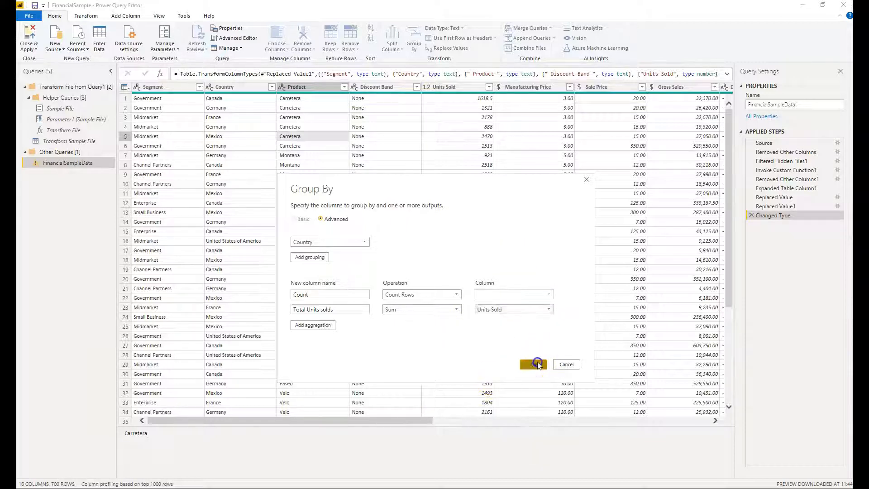
{"action": "left_click", "coordinate": [534, 364]}
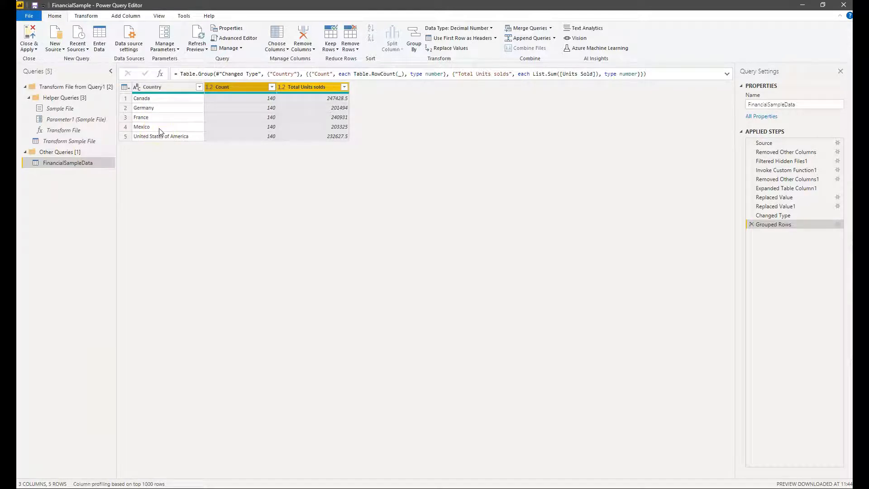
- Edit the Grouped Rows step to group by Product instead of Country, keeping both aggregations
{"action": "left_click", "coordinate": [838, 226]}
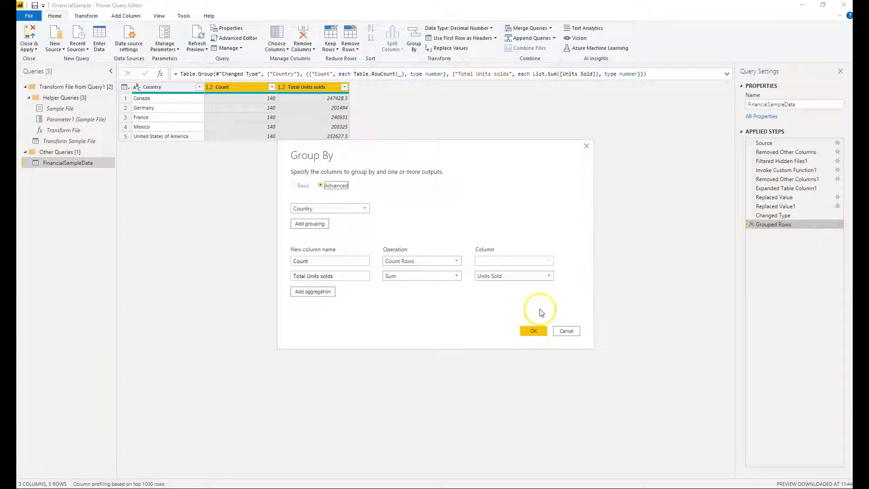
{"action": "left_click", "coordinate": [333, 262]}
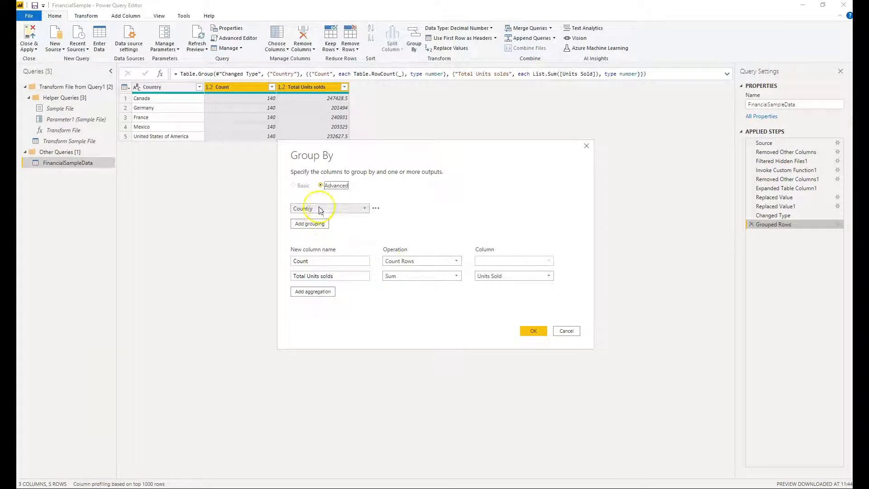
{"action": "left_click", "coordinate": [346, 209]}
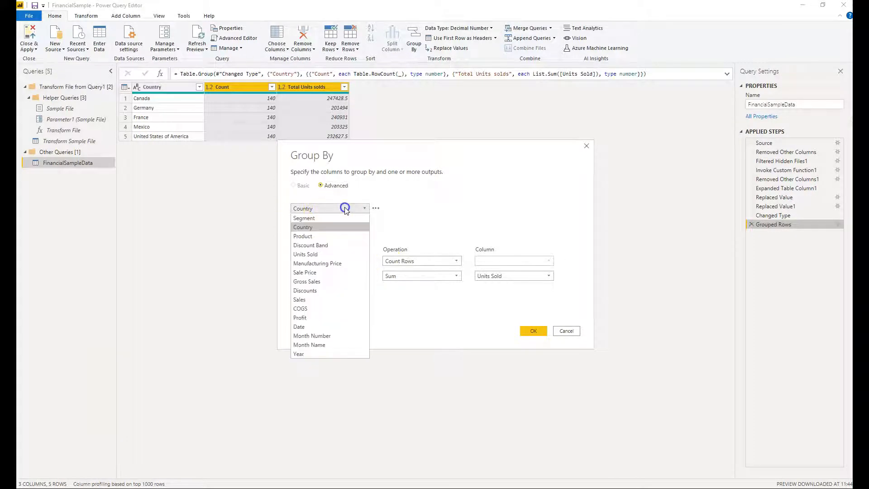
{"action": "left_click", "coordinate": [312, 236]}
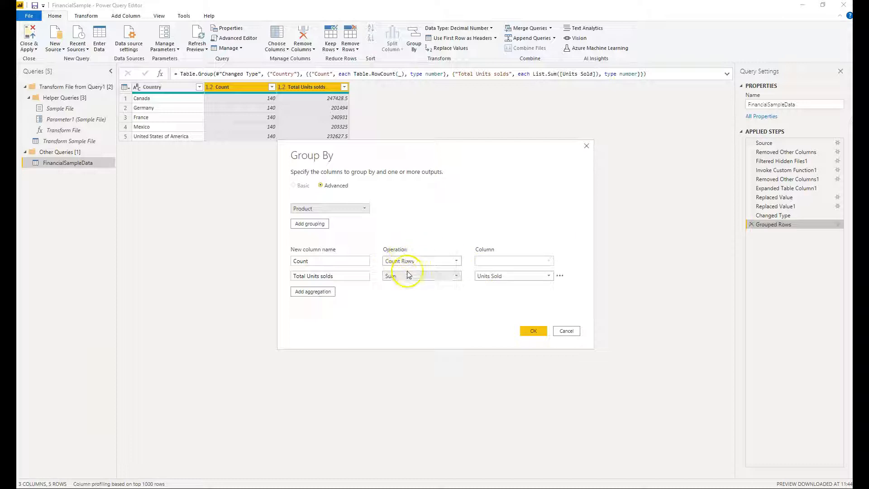
{"action": "left_click", "coordinate": [534, 330]}
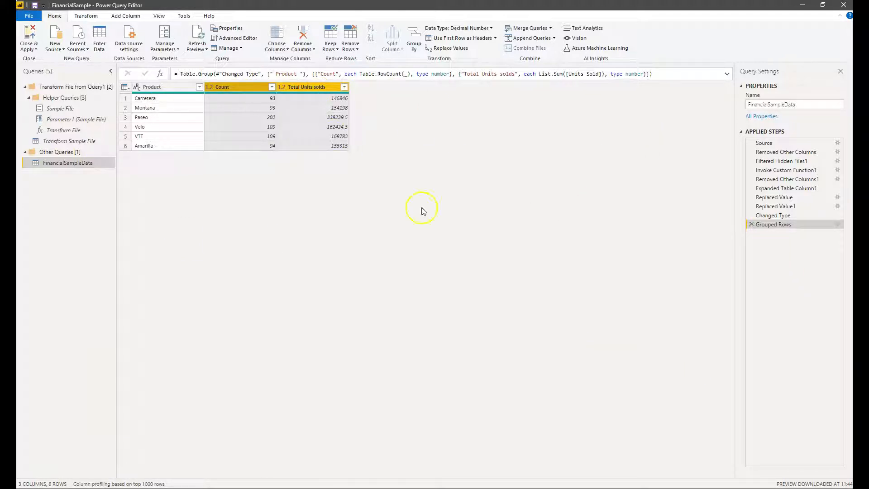
- Delete the Grouped Rows step and look across all columns of the ungrouped table
{"action": "left_click", "coordinate": [752, 224]}
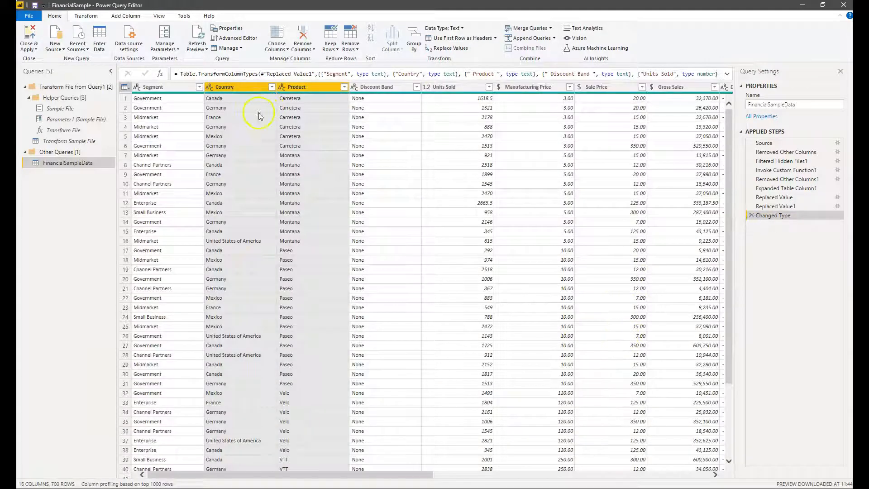
{"action": "left_click_drag", "start_coordinate": [398, 473], "coordinate": [709, 438]}
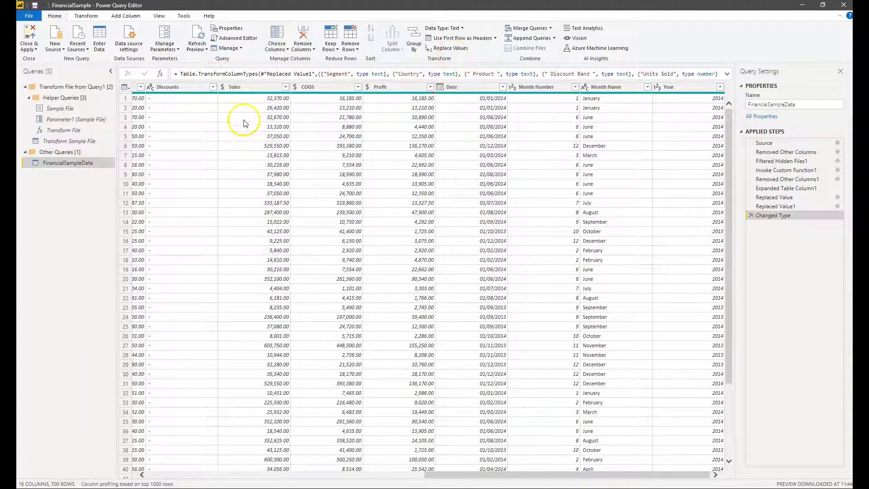
{"action": "left_click_drag", "start_coordinate": [549, 474], "coordinate": [247, 466]}
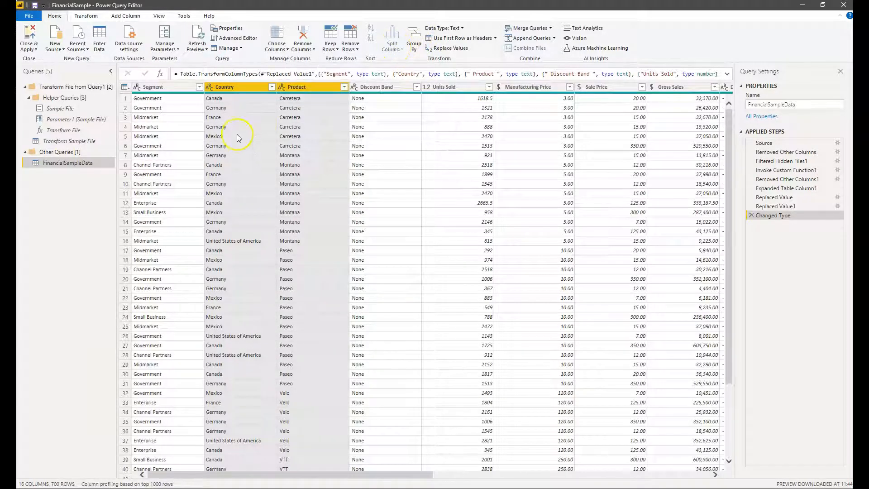
{"action": "left_click", "coordinate": [292, 467]}
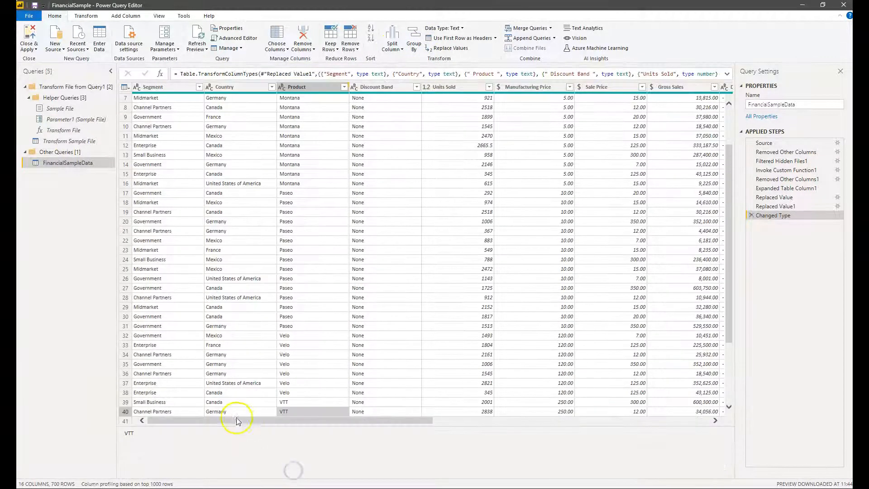
{"action": "left_click_drag", "start_coordinate": [235, 423], "coordinate": [694, 402]}
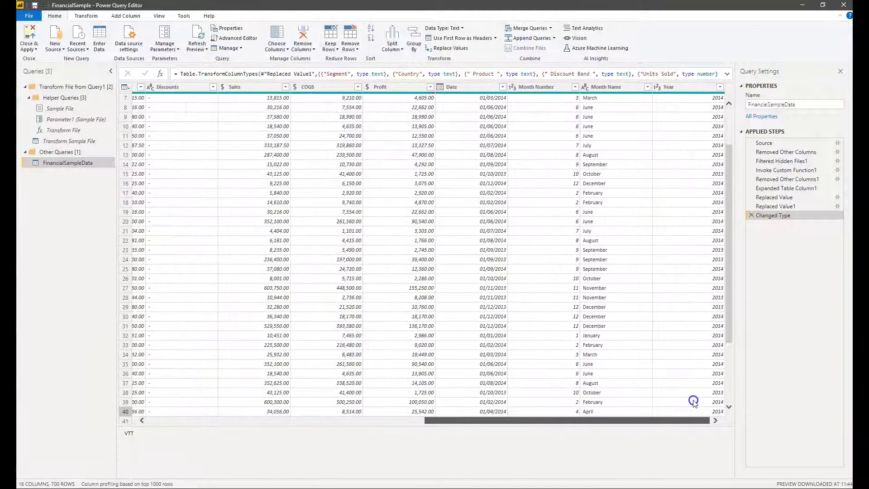
{"action": "left_click_drag", "start_coordinate": [553, 413], "coordinate": [589, 413]}
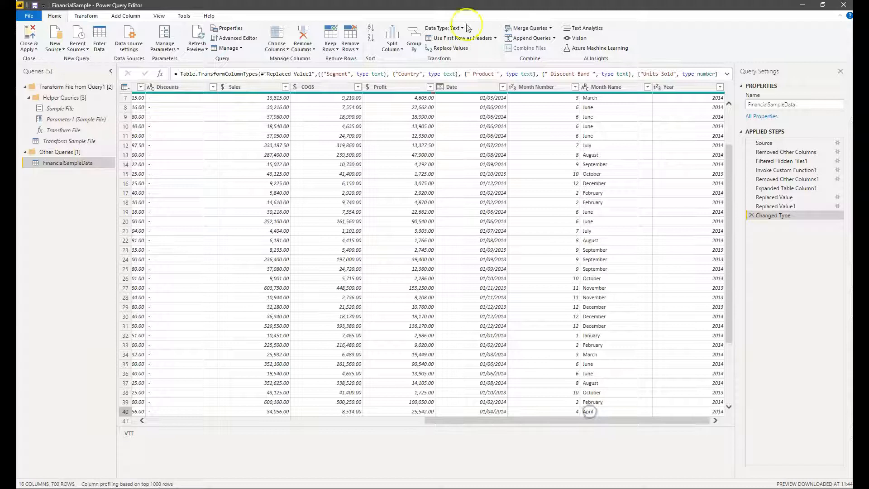
- Split the Date column by the custom delimiter "/" at each occurrence of the delimiter
{"action": "left_click", "coordinate": [466, 89]}
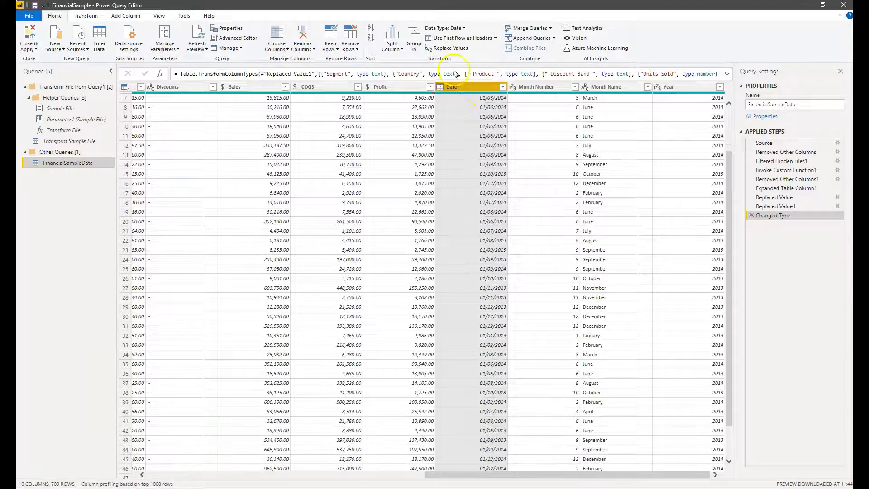
{"action": "left_click", "coordinate": [392, 43]}
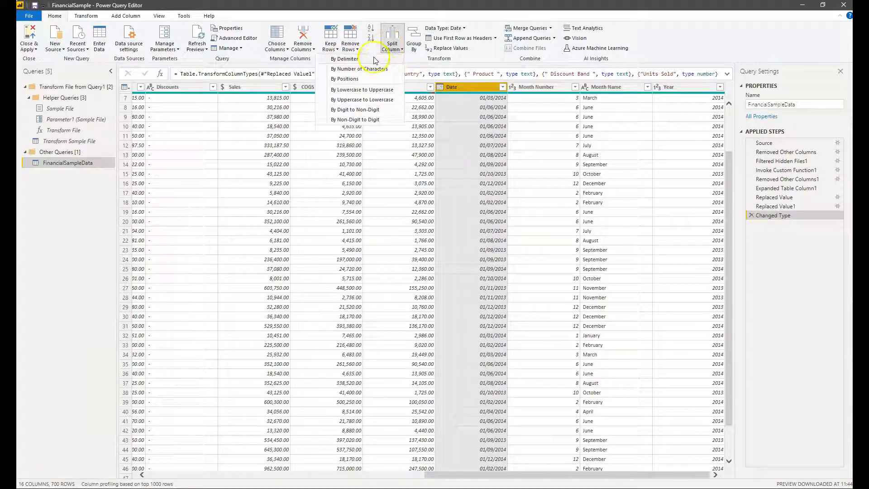
{"action": "left_click", "coordinate": [344, 59]}
{"action": "left_click", "coordinate": [310, 233]}
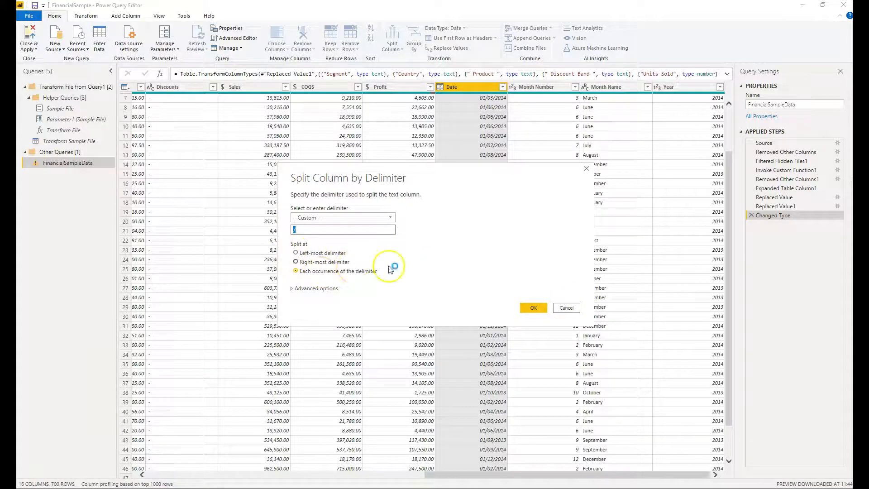
{"action": "left_click", "coordinate": [539, 311]}
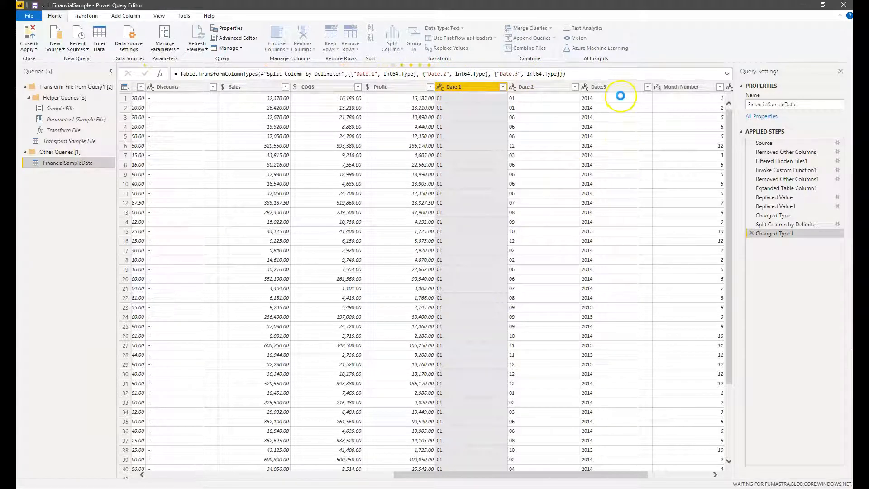
- Delete the Changed Type1 and Split Column by Delimiter steps to restore the single Date column
{"action": "left_click", "coordinate": [752, 234]}
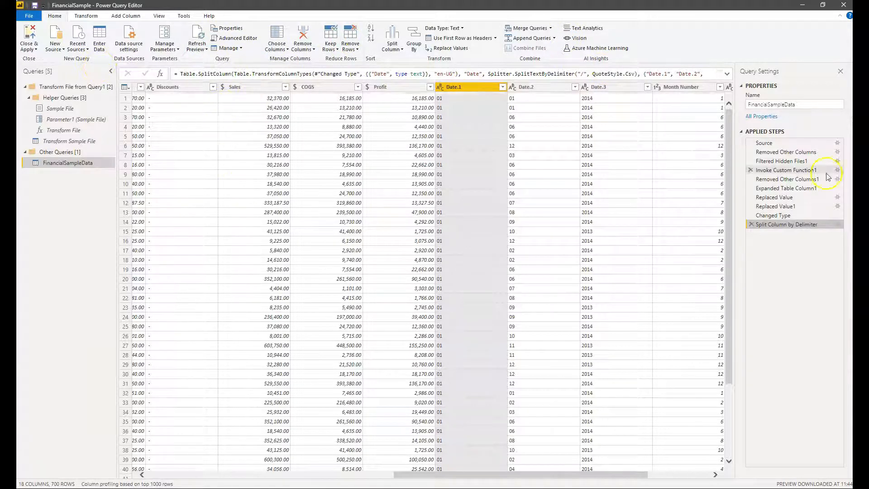
{"action": "left_click", "coordinate": [754, 225]}
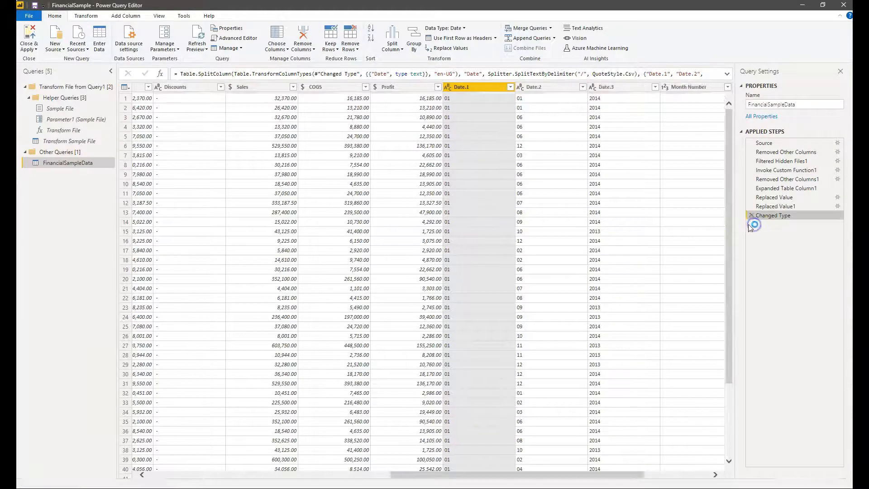
- Count the rows of the FinancialSampleData table, and delete the Counted Rows step to restore the table
{"action": "left_click", "coordinate": [86, 17]}
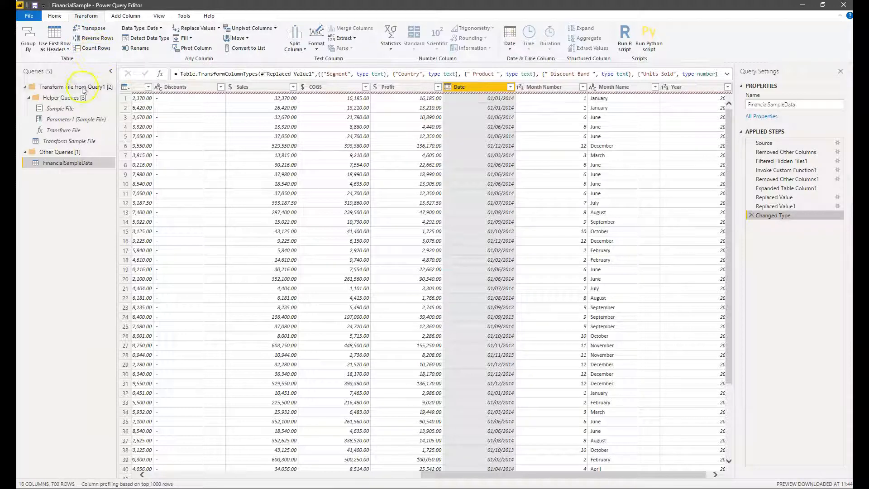
{"action": "left_click", "coordinate": [125, 86]}
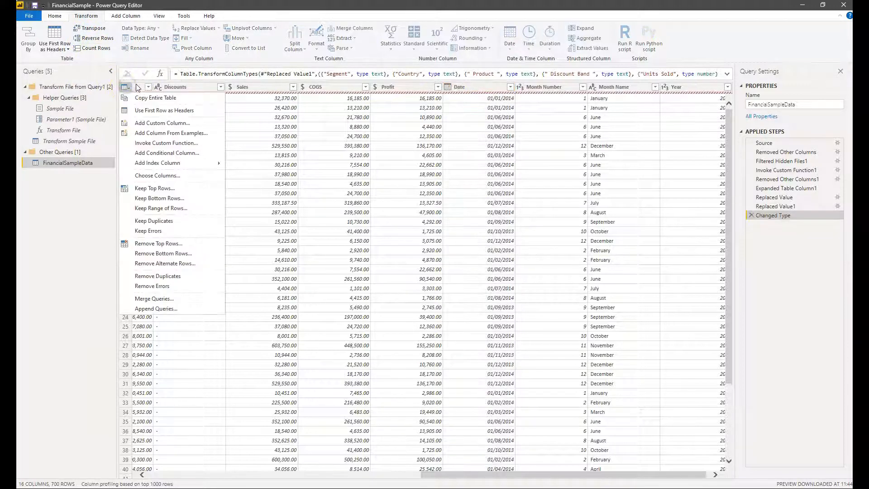
{"action": "left_click", "coordinate": [139, 86]}
{"action": "left_click", "coordinate": [168, 92]}
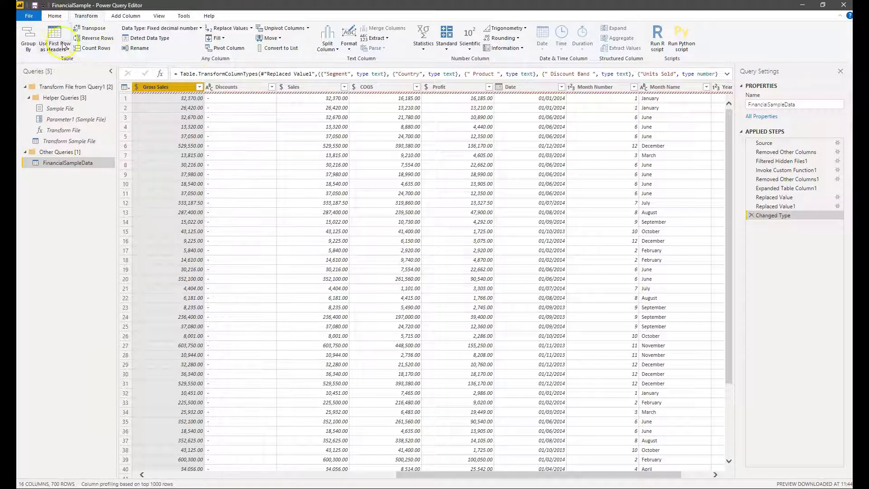
{"action": "left_click", "coordinate": [231, 87]}
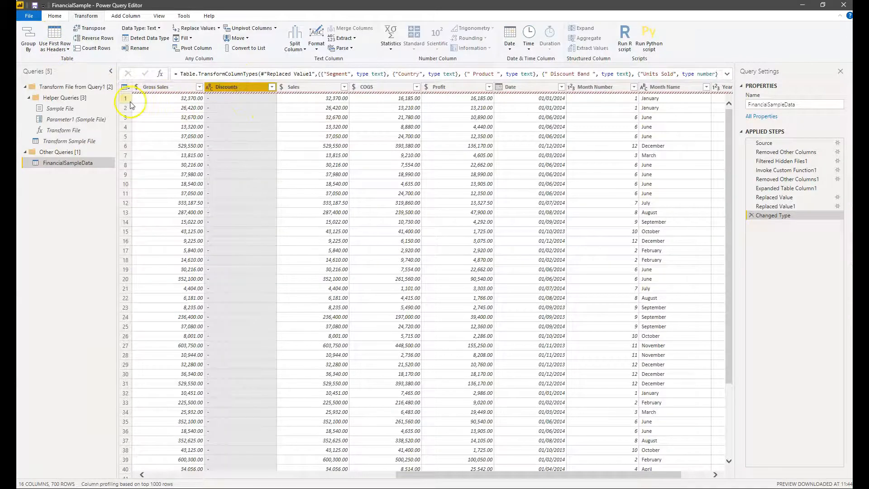
{"action": "left_click", "coordinate": [167, 96]}
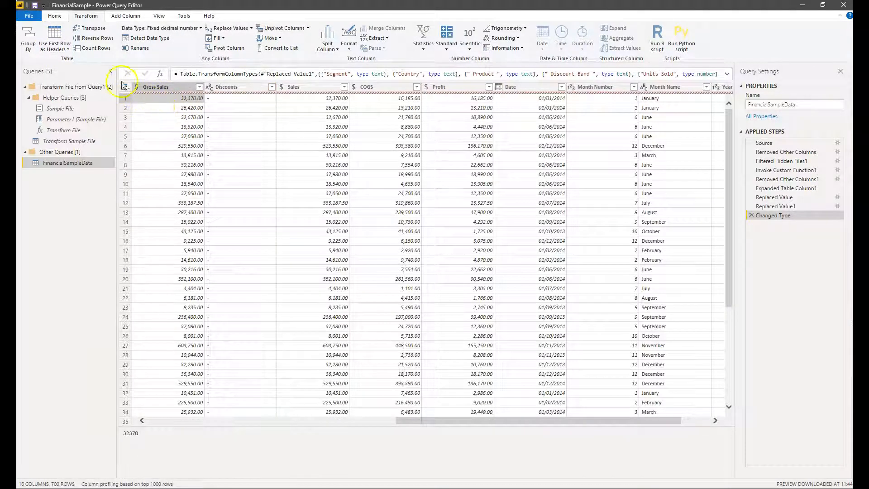
{"action": "left_click", "coordinate": [86, 49]}
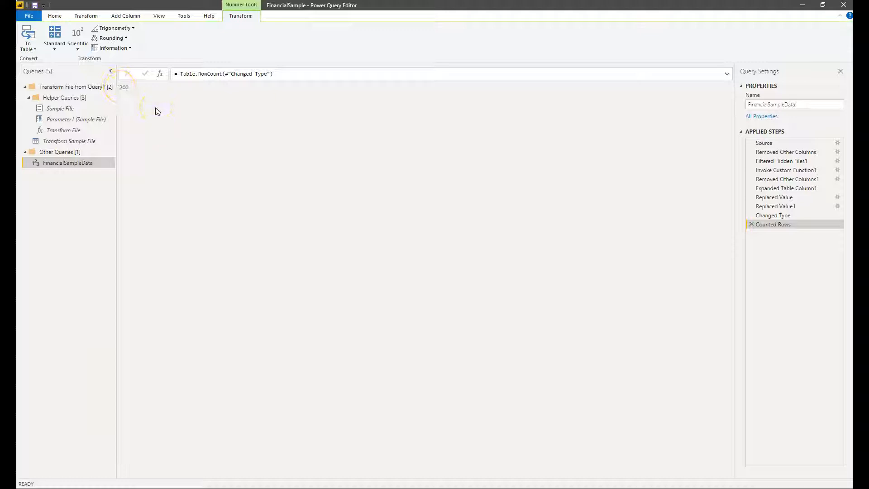
{"action": "left_click", "coordinate": [223, 74]}
{"action": "left_click", "coordinate": [134, 76]}
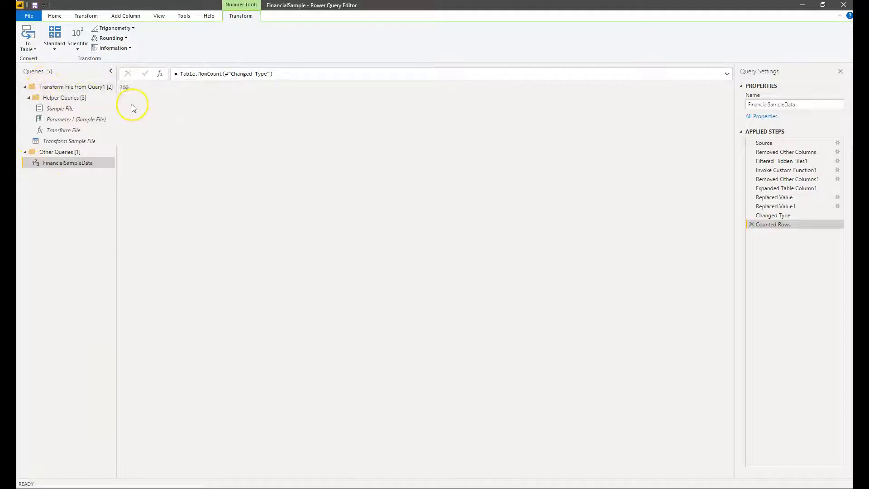
{"action": "left_click", "coordinate": [751, 225]}
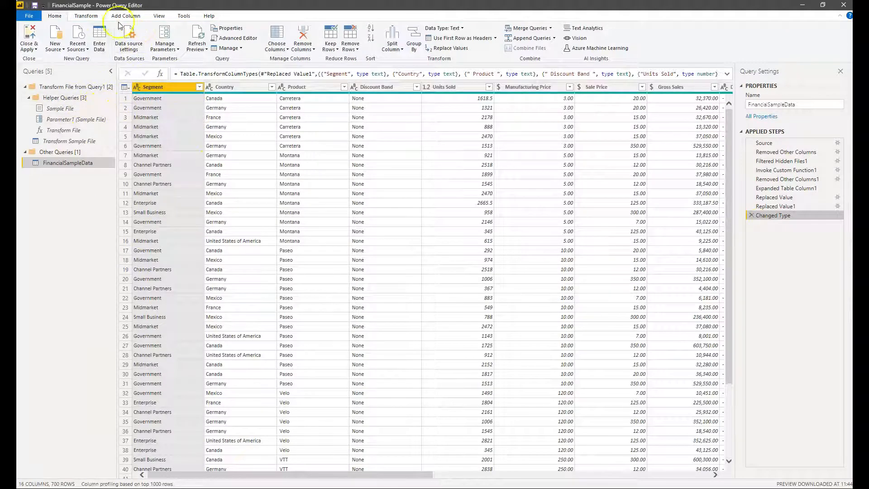
- Examine the Use First Row as Headers command and the other whole-table operations without applying any
{"action": "left_click", "coordinate": [90, 16]}
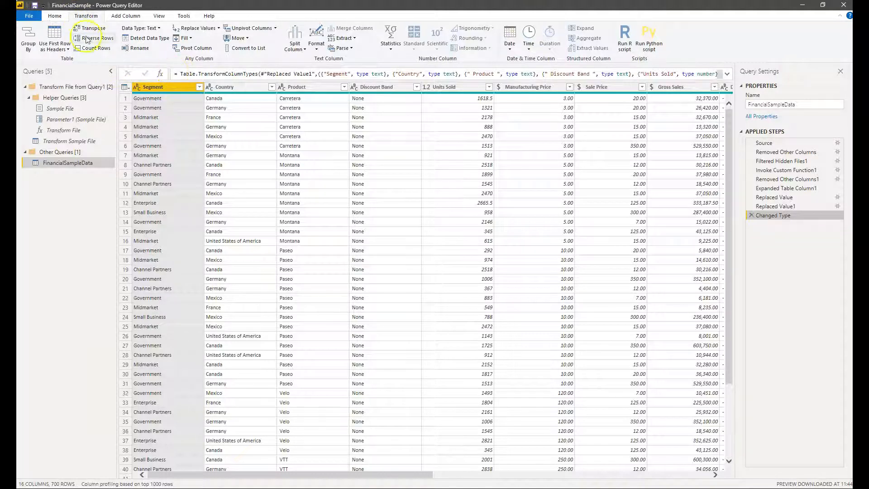
{"action": "left_click", "coordinate": [54, 16]}
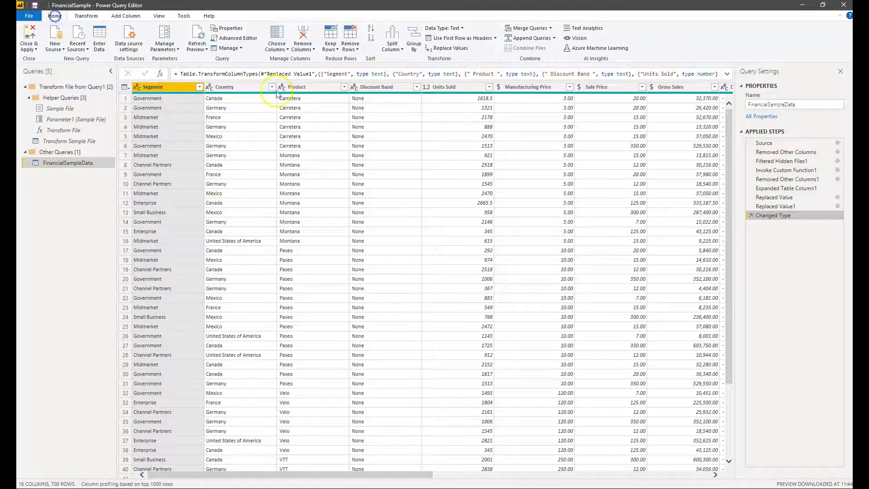
{"action": "left_click", "coordinate": [84, 18]}
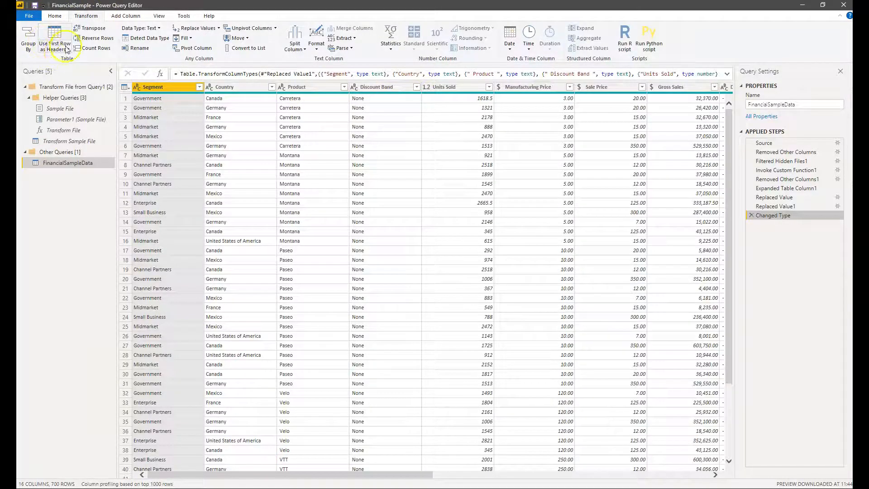
{"action": "left_click", "coordinate": [60, 16]}
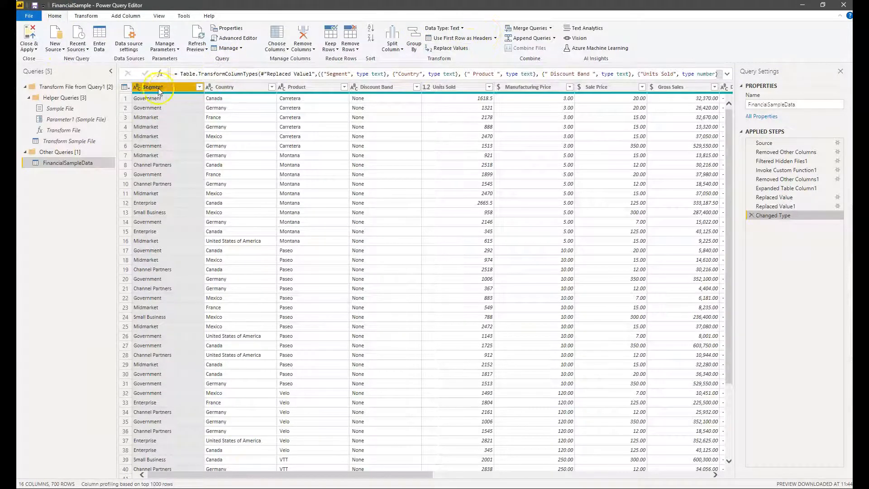
{"action": "left_click", "coordinate": [124, 87]}
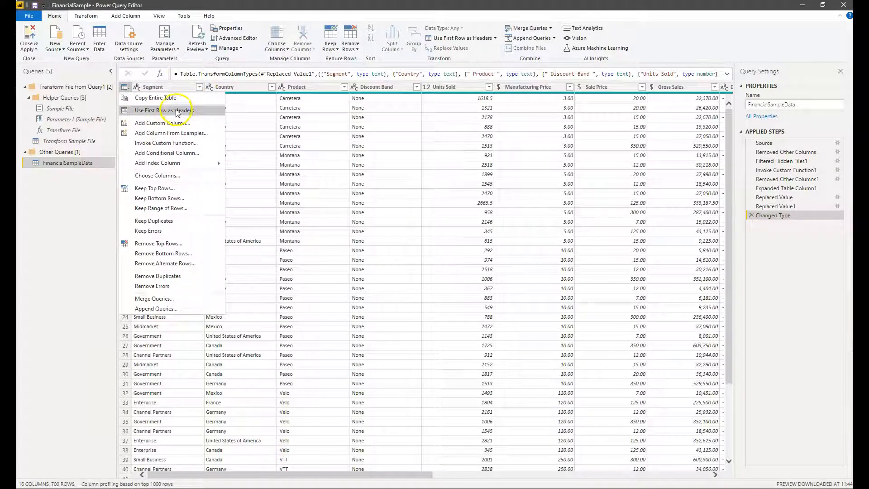
{"action": "left_click", "coordinate": [33, 256]}
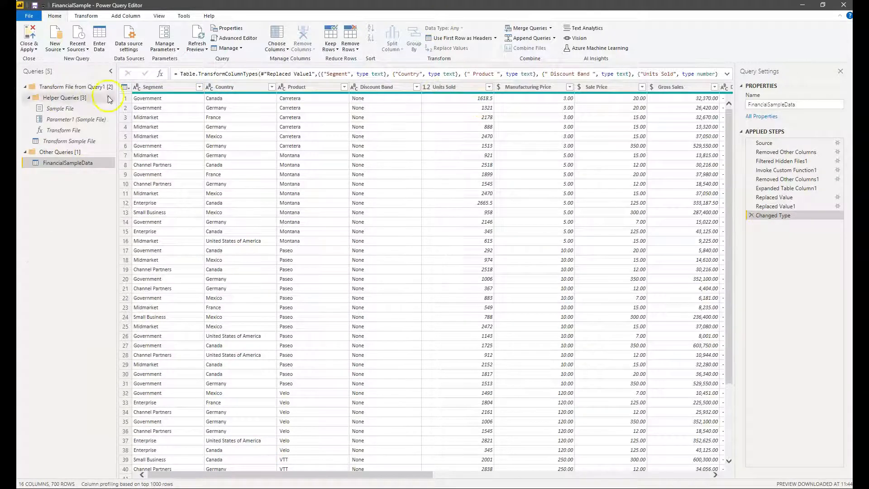
- Examine the transformation commands available for the Country column, and inspect the Country and Product values in row 4
{"action": "left_click", "coordinate": [101, 17]}
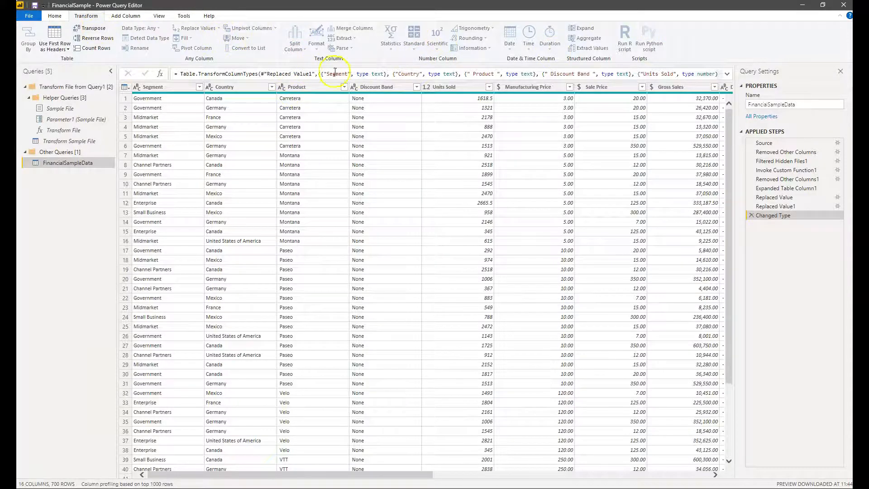
{"action": "left_click", "coordinate": [251, 87]}
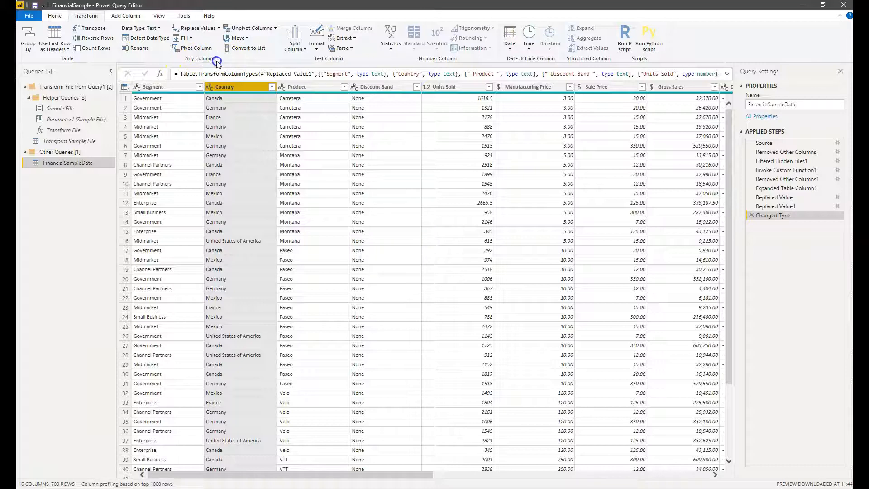
{"action": "left_click", "coordinate": [266, 128]}
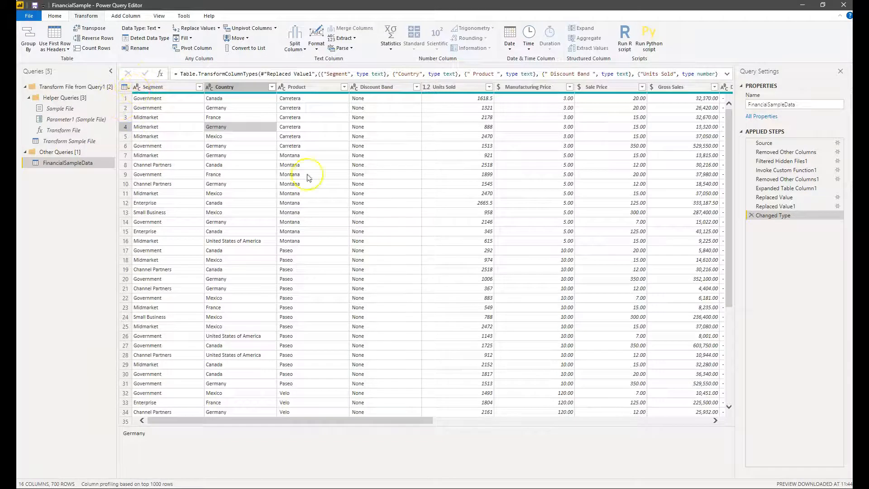
{"action": "left_click", "coordinate": [338, 129]}
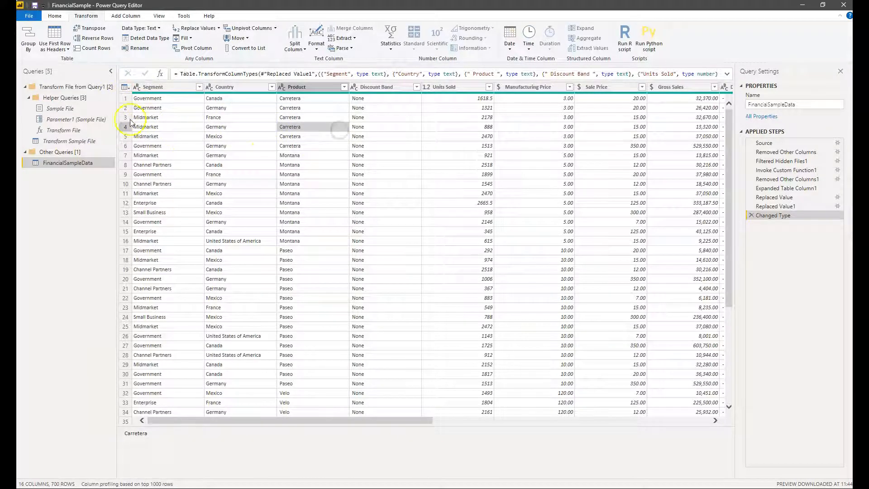
- Inspect the full record in row 1 and the Product value in row 3, and select the whole Product column
{"action": "left_click", "coordinate": [125, 99]}
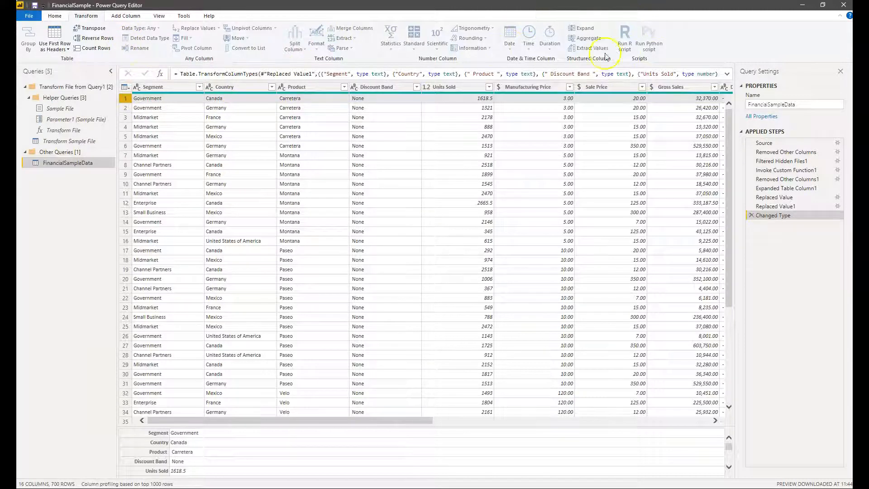
{"action": "left_click", "coordinate": [313, 118]}
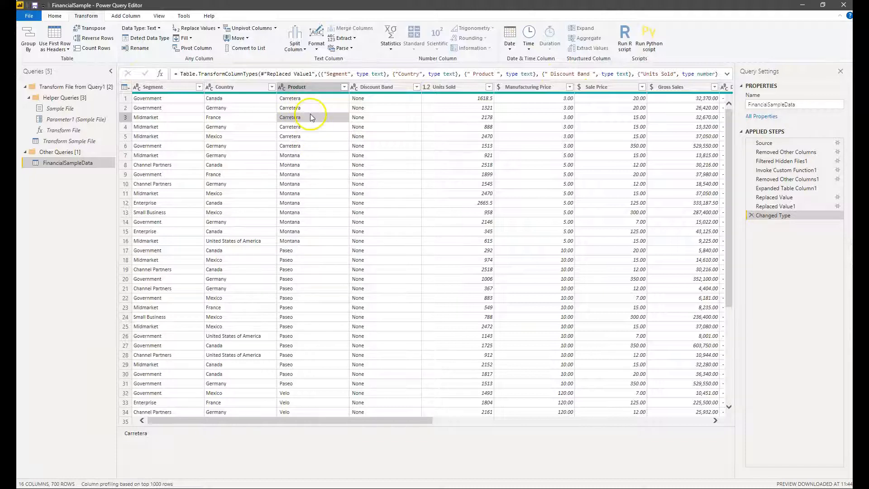
{"action": "left_click", "coordinate": [299, 87]}
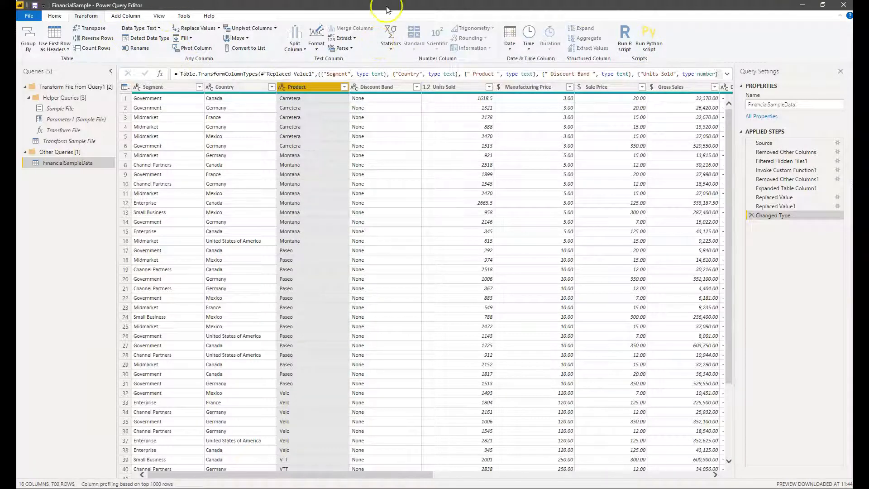
- Compare the commands that transform the Product column in place with those that add a new column, without applying any
{"action": "left_click", "coordinate": [125, 19]}
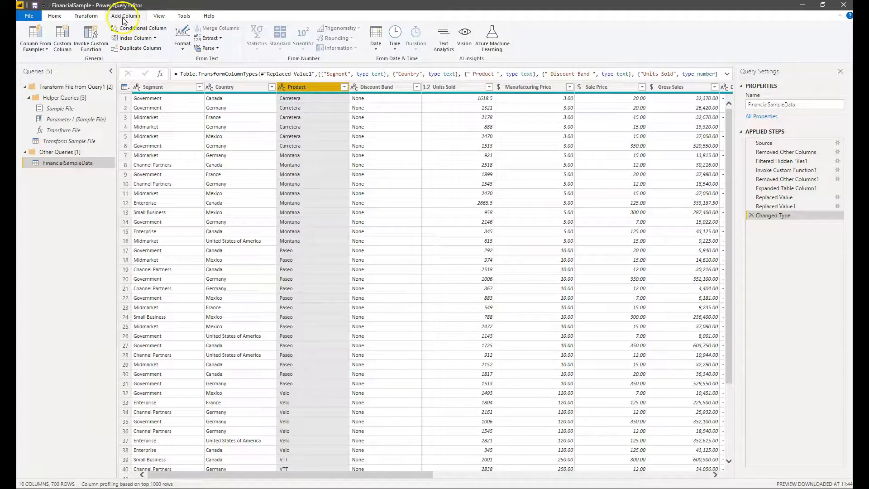
{"action": "left_click", "coordinate": [78, 18]}
{"action": "left_click", "coordinate": [126, 17]}
{"action": "left_click", "coordinate": [81, 18]}
{"action": "left_click", "coordinate": [55, 17]}
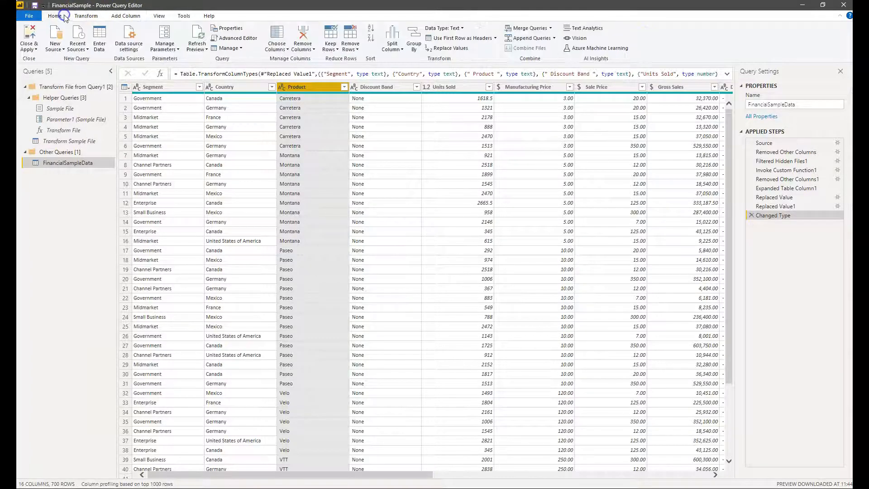
{"action": "left_click", "coordinate": [132, 16]}
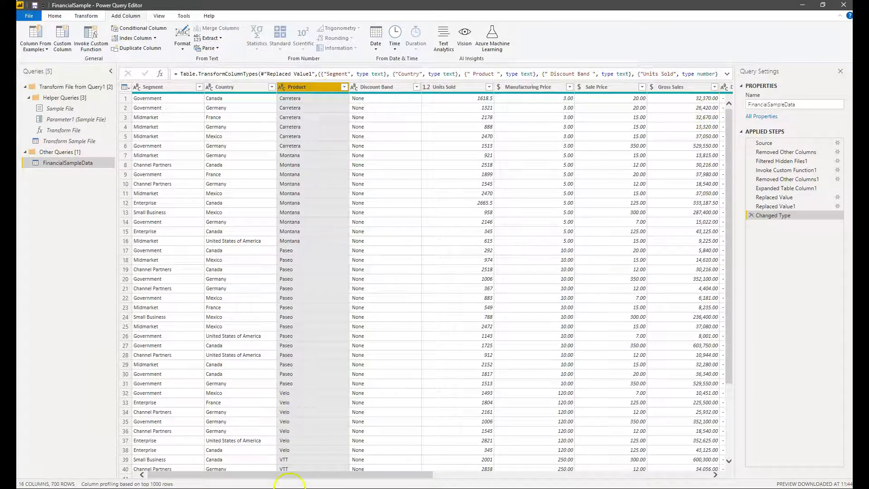
{"action": "left_click_drag", "start_coordinate": [307, 475], "coordinate": [479, 454]}
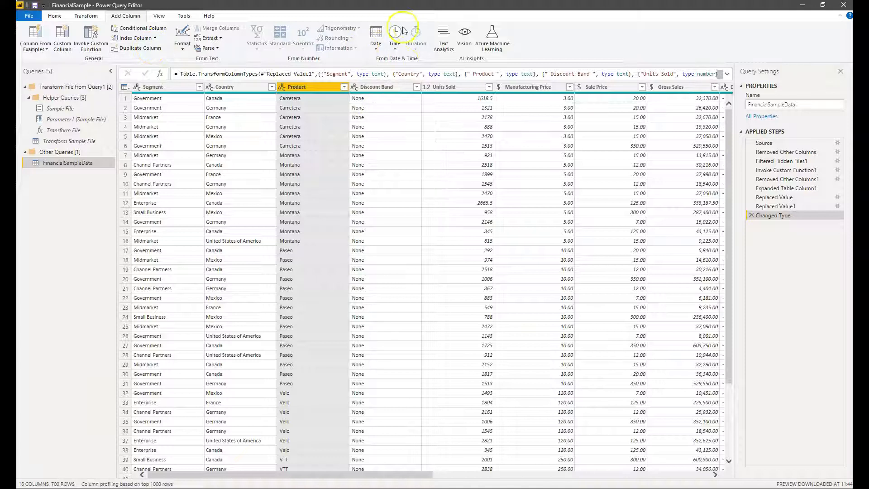
{"action": "left_click", "coordinate": [86, 16]}
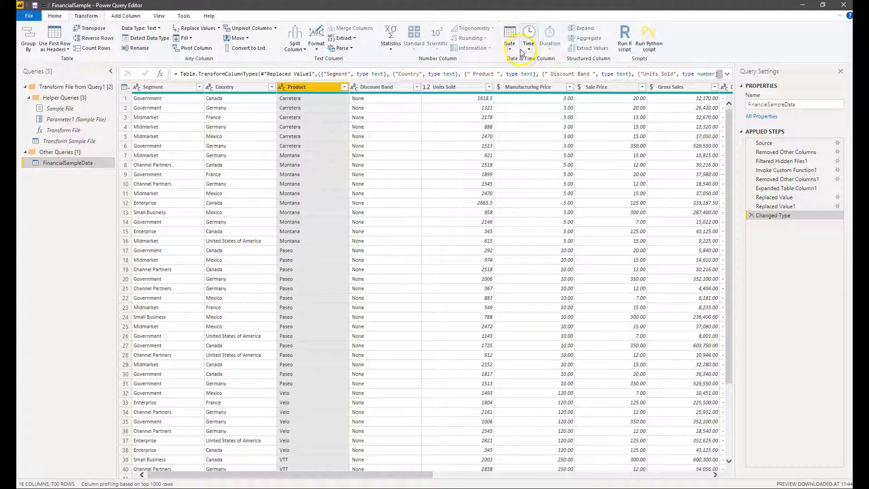
{"action": "left_click", "coordinate": [126, 16]}
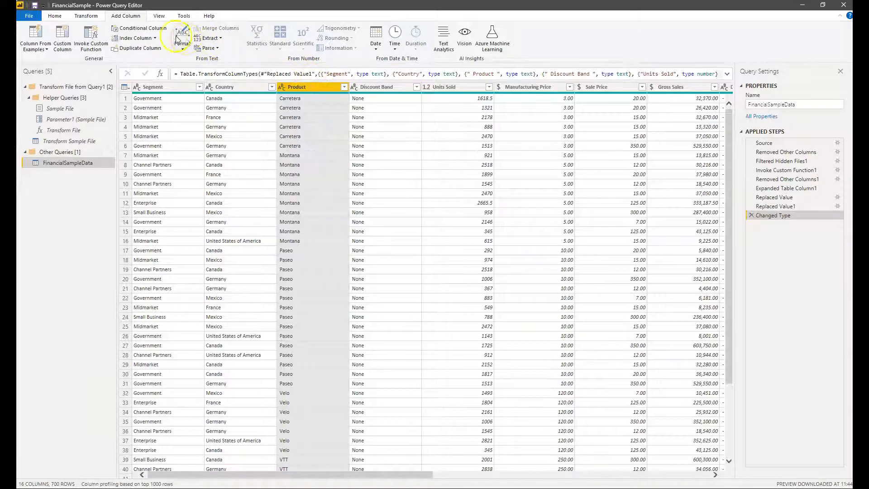
- Add a new column with the Product values in UPPERCASE, and revisit the Changed Type and Inserted Uppercased Text steps
{"action": "left_click", "coordinate": [183, 49]}
{"action": "left_click", "coordinate": [169, 121]}
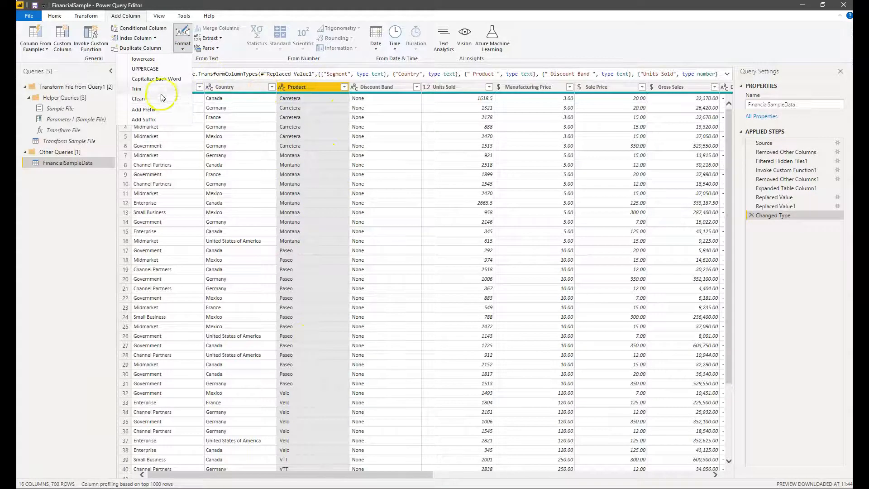
{"action": "left_click", "coordinate": [156, 69]}
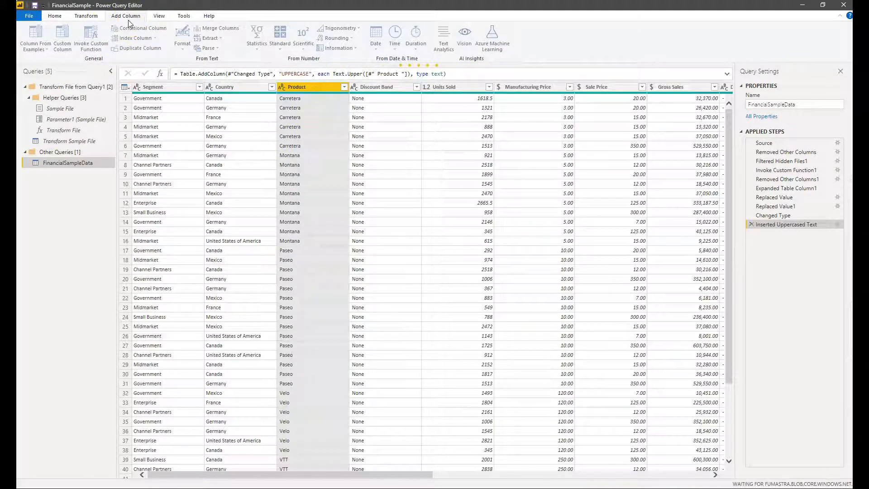
{"action": "left_click", "coordinate": [86, 15]}
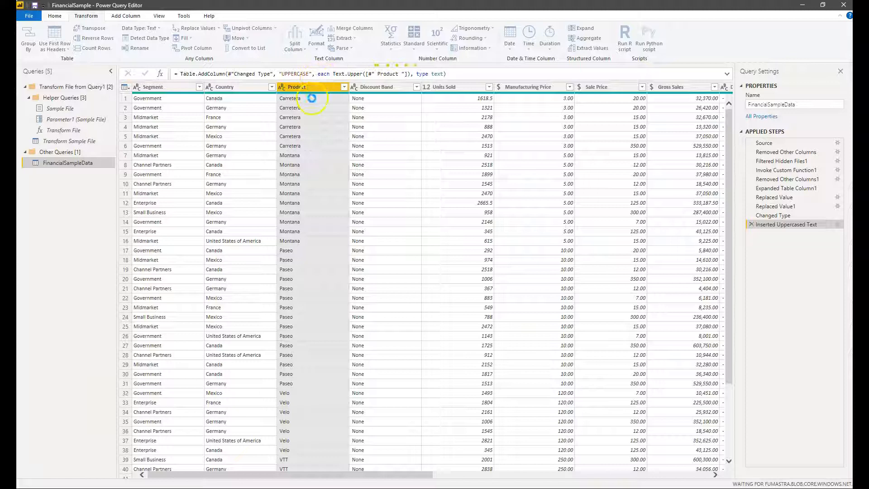
{"action": "left_click", "coordinate": [123, 14]}
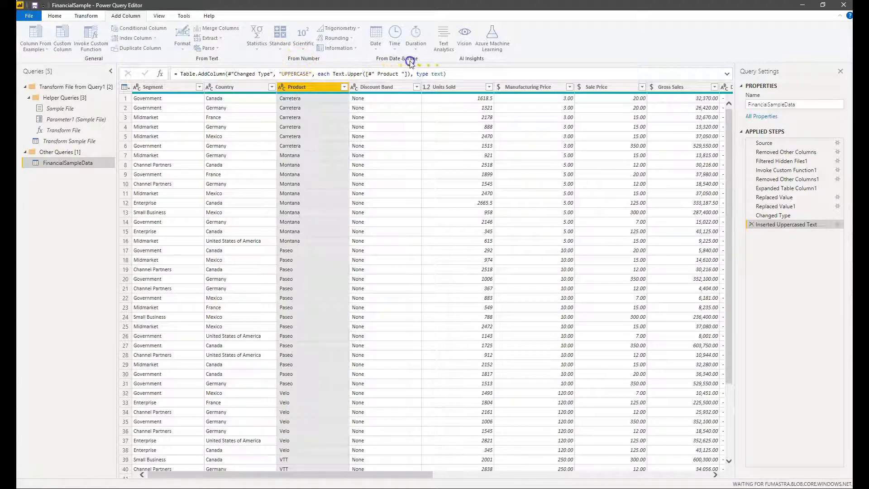
{"action": "left_click", "coordinate": [786, 216]}
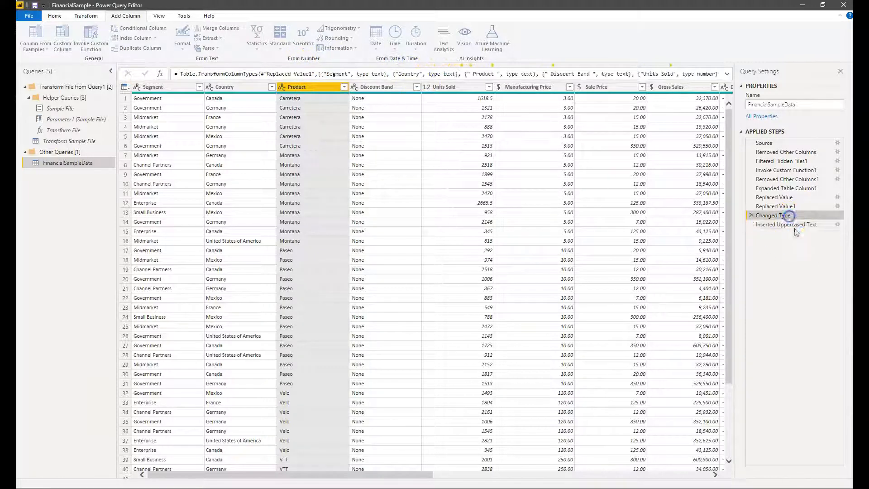
{"action": "left_click", "coordinate": [794, 225]}
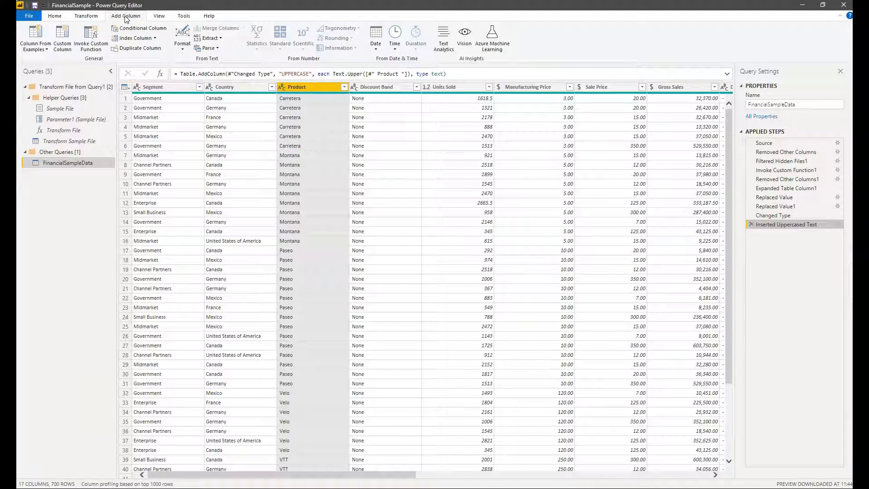
- Convert the text in the existing Product column to UPPERCASE in place
{"action": "left_click", "coordinate": [86, 16]}
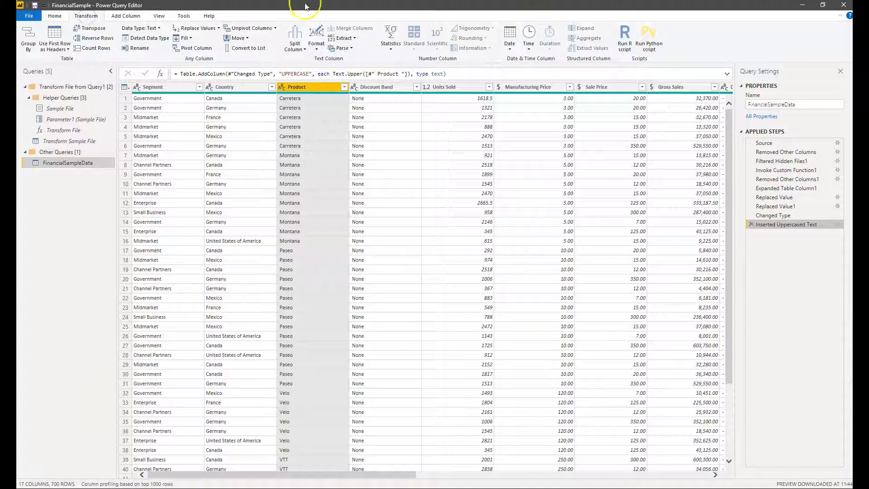
{"action": "left_click", "coordinate": [317, 45]}
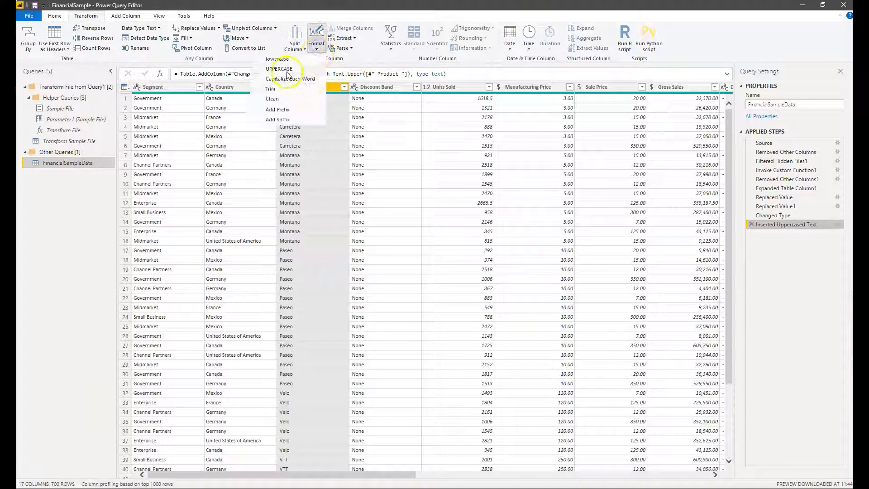
{"action": "left_click", "coordinate": [285, 73]}
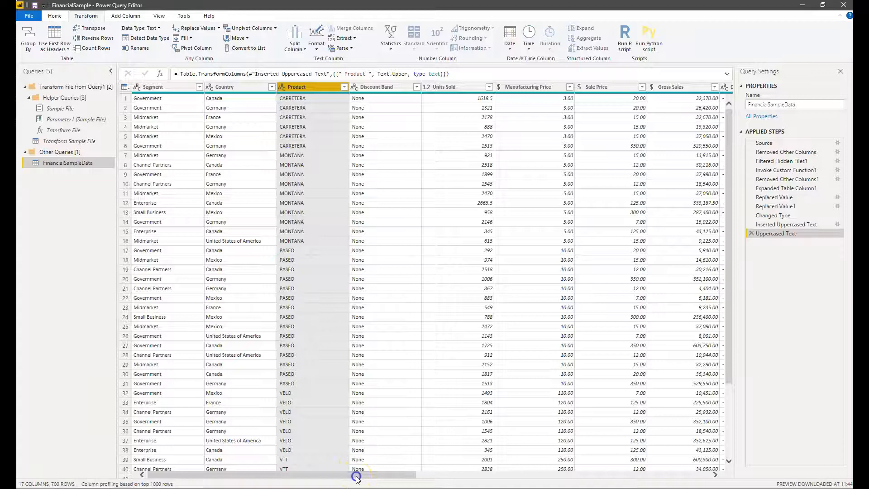
- Inspect the added UPPERCASE column and the original Product column at the Inserted Uppercased Text step
{"action": "left_click_drag", "start_coordinate": [356, 477], "coordinate": [711, 432]}
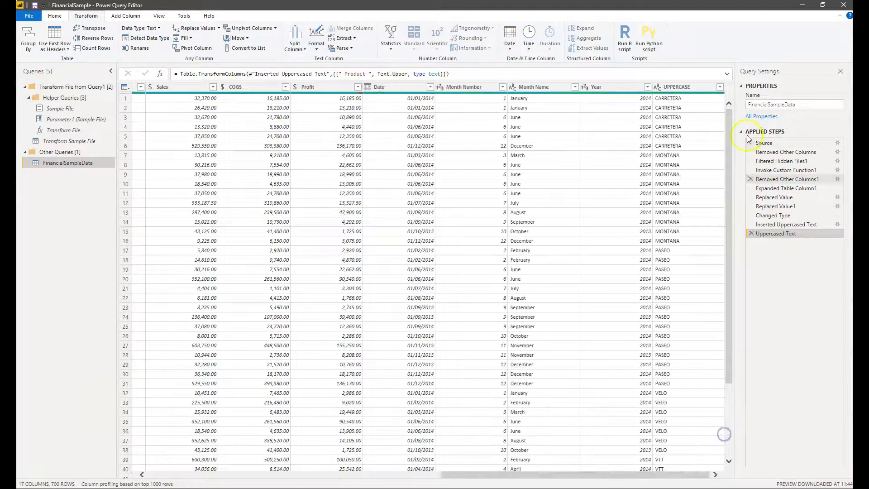
{"action": "left_click", "coordinate": [769, 225]}
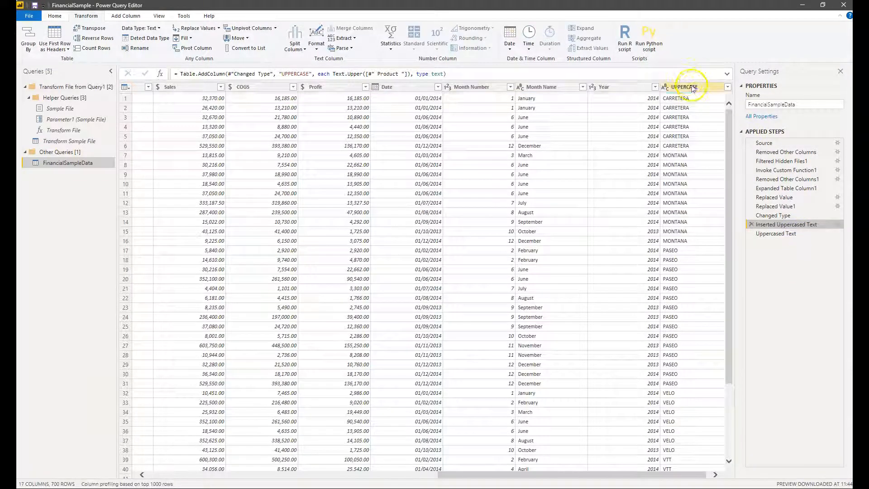
{"action": "left_click", "coordinate": [684, 87]}
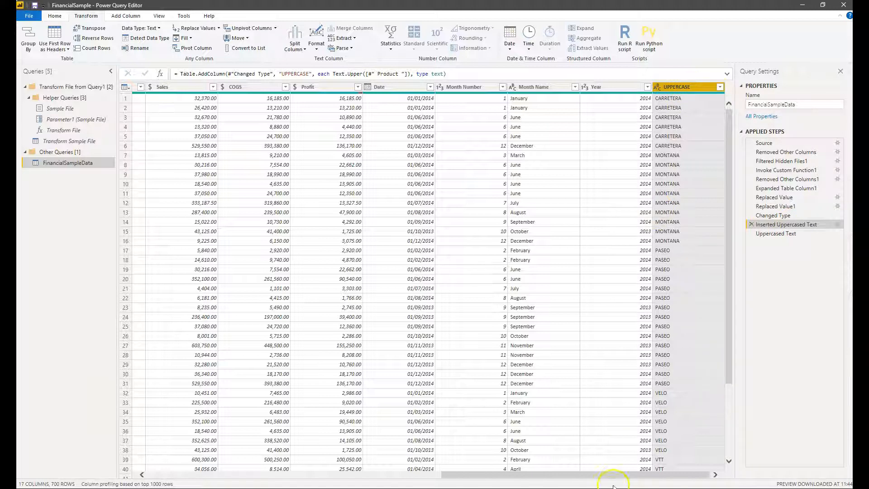
{"action": "left_click_drag", "start_coordinate": [615, 475], "coordinate": [320, 477]}
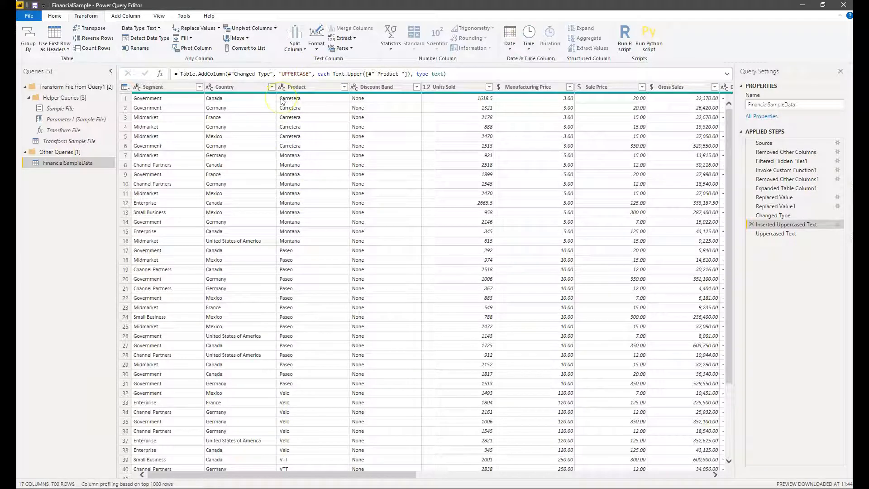
- Compare the Product column's values between the Inserted Uppercased Text and Uppercased Text steps
{"action": "left_click", "coordinate": [795, 234]}
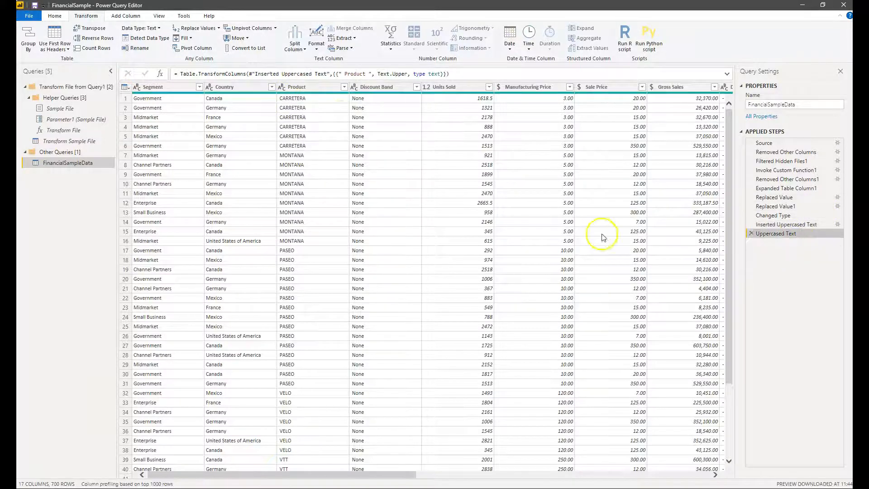
{"action": "left_click", "coordinate": [797, 224]}
{"action": "left_click", "coordinate": [792, 232]}
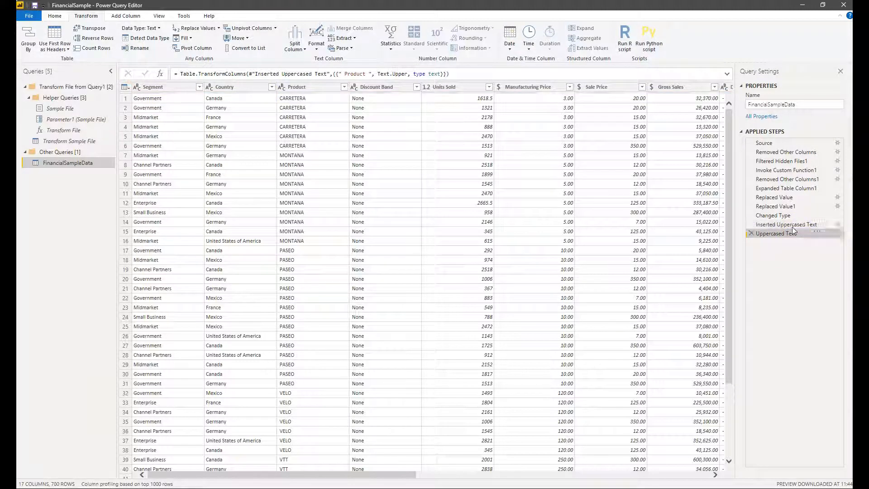
{"action": "left_click", "coordinate": [801, 224]}
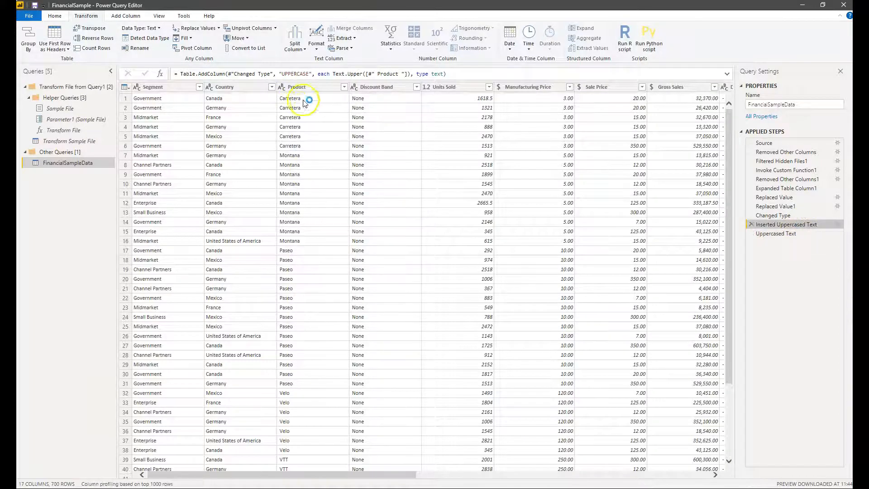
{"action": "left_click", "coordinate": [799, 234]}
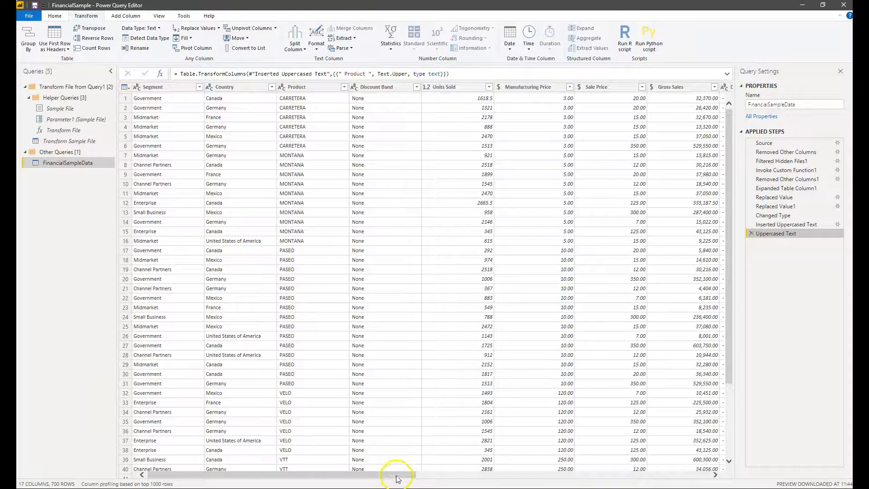
- Compare the table's last columns at the Uppercased Text step with those at the Changed Type step
{"action": "left_click_drag", "start_coordinate": [399, 474], "coordinate": [750, 447]}
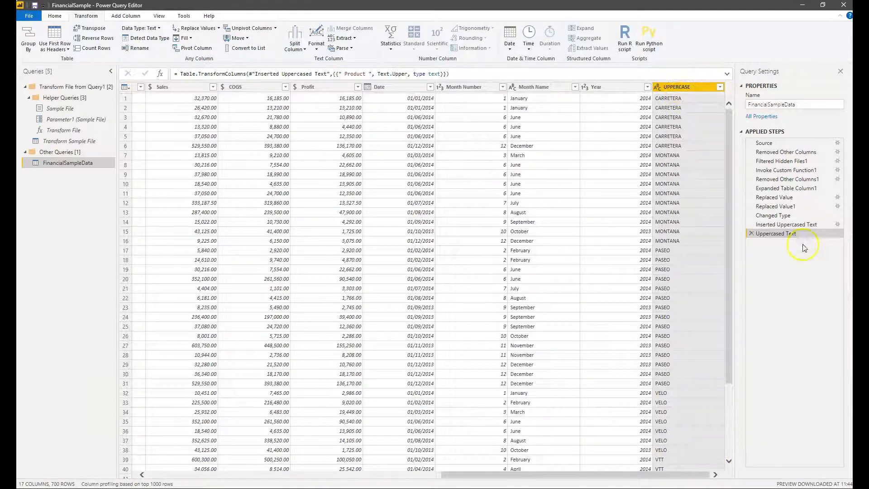
{"action": "left_click", "coordinate": [794, 216]}
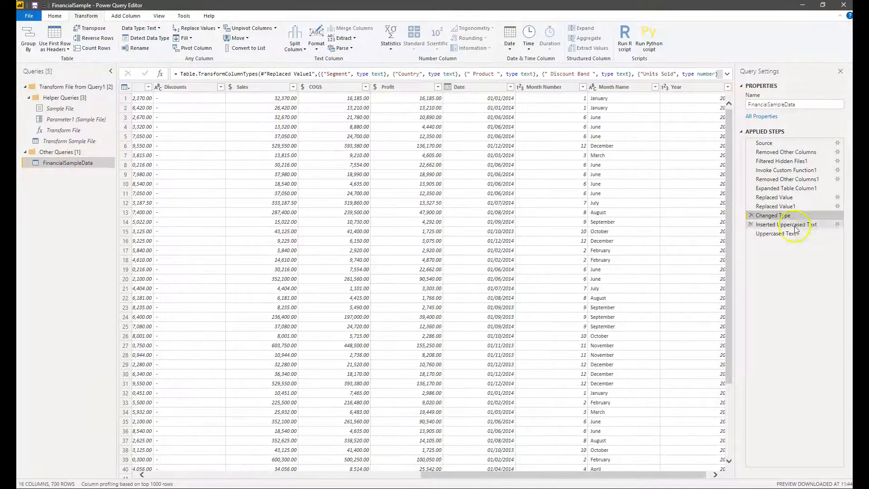
{"action": "left_click_drag", "start_coordinate": [661, 480], "coordinate": [666, 480]}
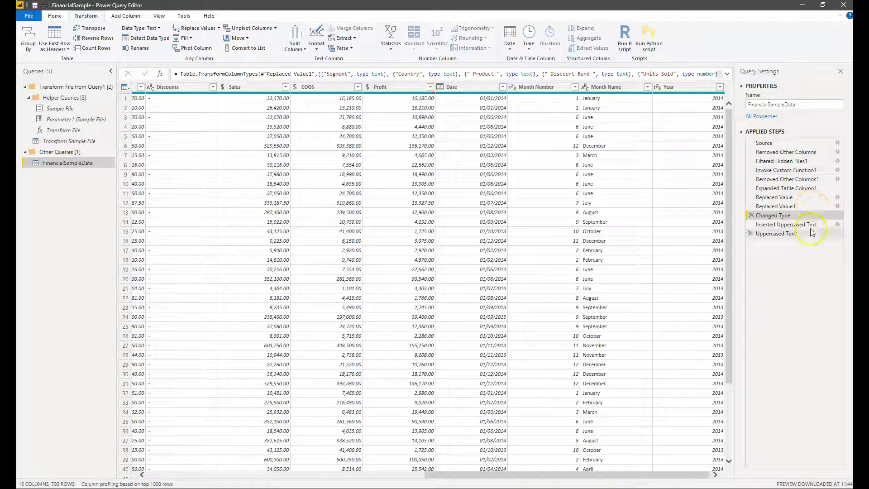
{"action": "left_click_drag", "start_coordinate": [573, 475], "coordinate": [161, 484]}
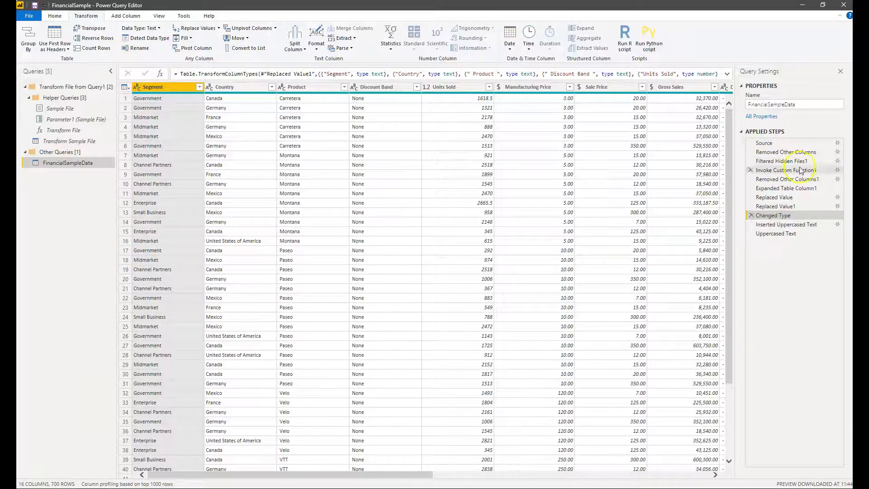
- Delete the Uppercased Text and Inserted Uppercased Text steps from the query
{"action": "left_click", "coordinate": [797, 233]}
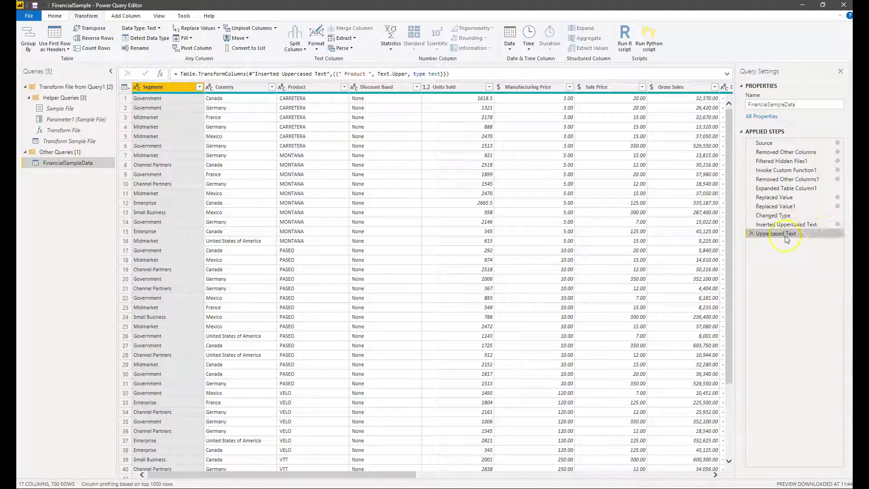
{"action": "left_click", "coordinate": [751, 234]}
{"action": "left_click", "coordinate": [751, 225]}
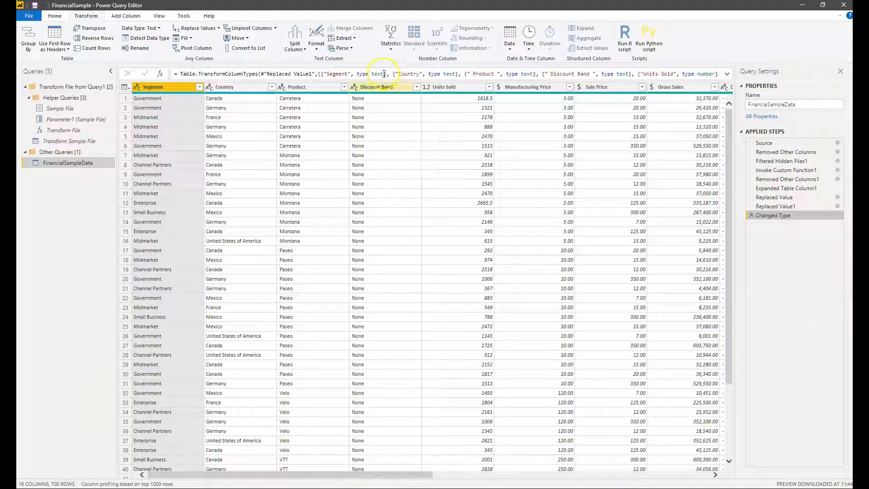
- Compare the Format options for transforming the Segment column in place with those for adding a formatted column
{"action": "left_click", "coordinate": [316, 47]}
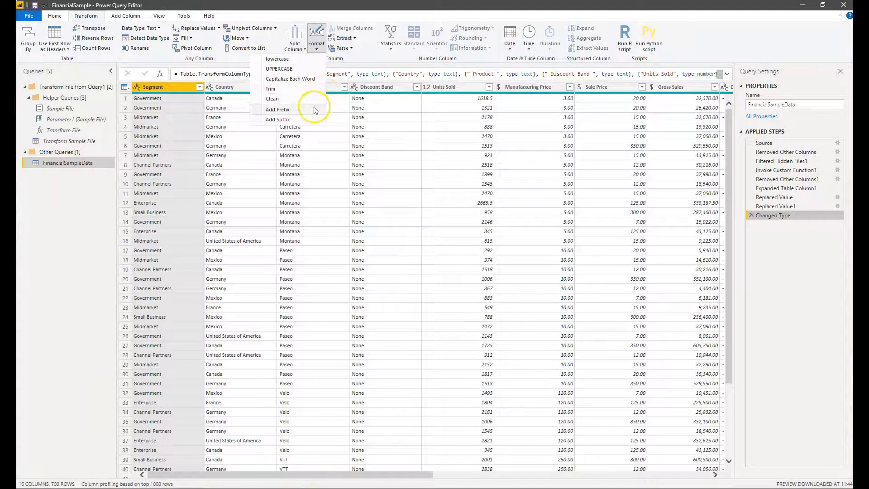
{"action": "left_click", "coordinate": [126, 17]}
{"action": "left_click", "coordinate": [183, 44]}
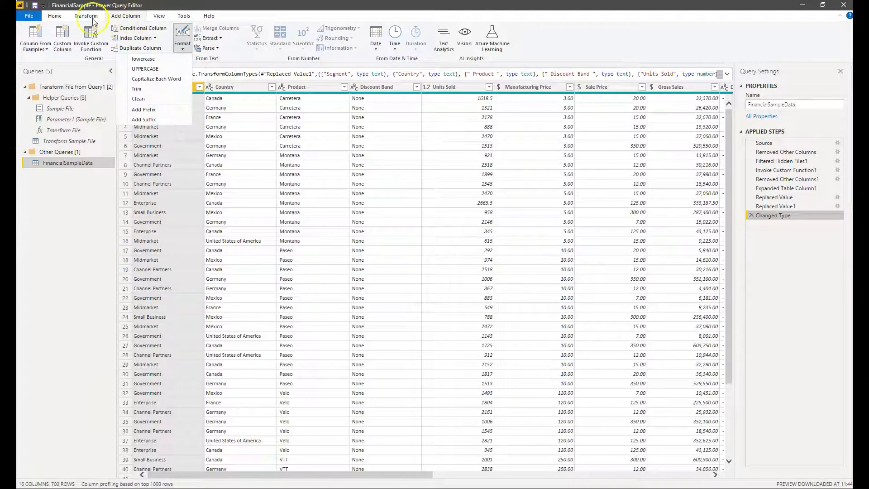
{"action": "left_click", "coordinate": [121, 17]}
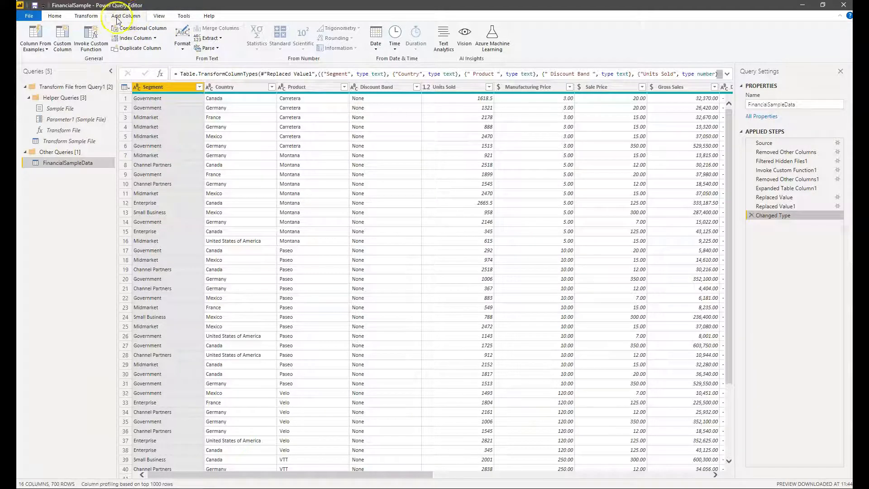
{"action": "left_click", "coordinate": [182, 45]}
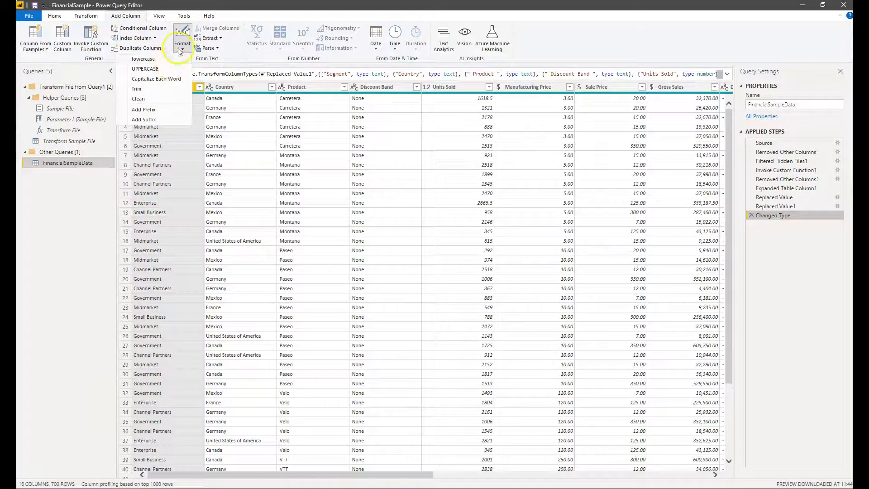
{"action": "left_click", "coordinate": [180, 55]}
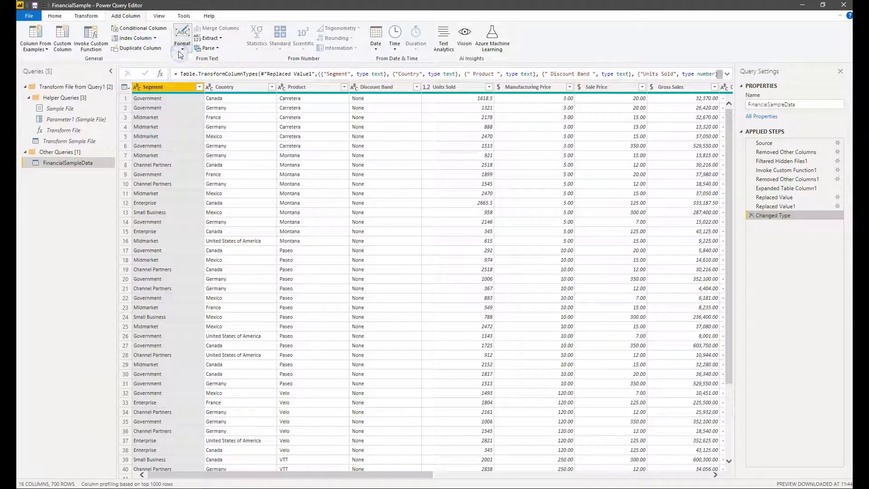
{"action": "left_click", "coordinate": [88, 17]}
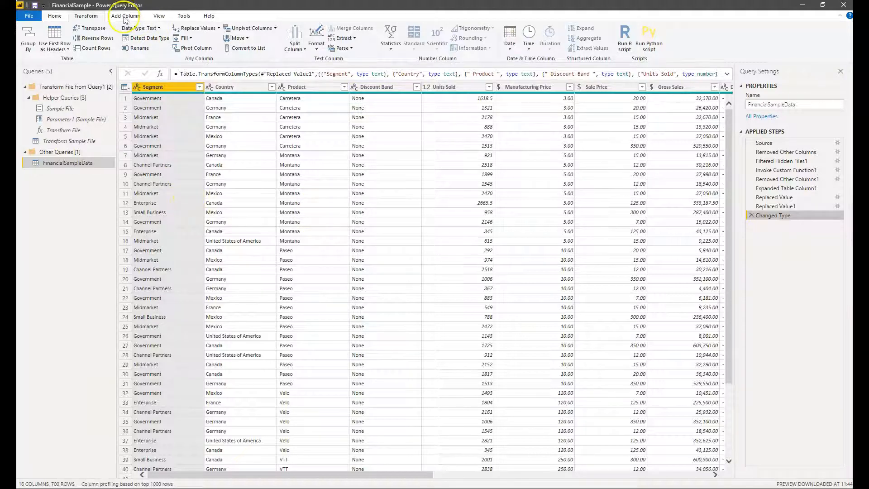
{"action": "left_click", "coordinate": [159, 16]}
{"action": "left_click", "coordinate": [125, 15]}
{"action": "left_click", "coordinate": [89, 16]}
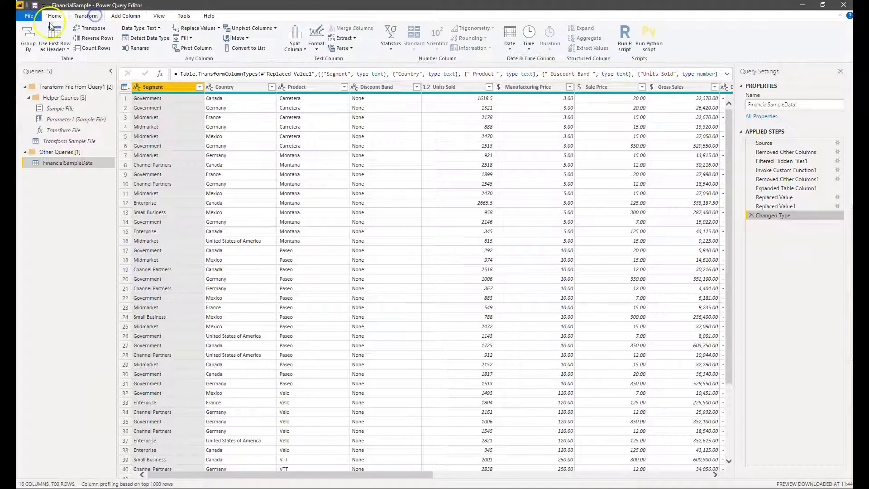
{"action": "left_click", "coordinate": [53, 16]}
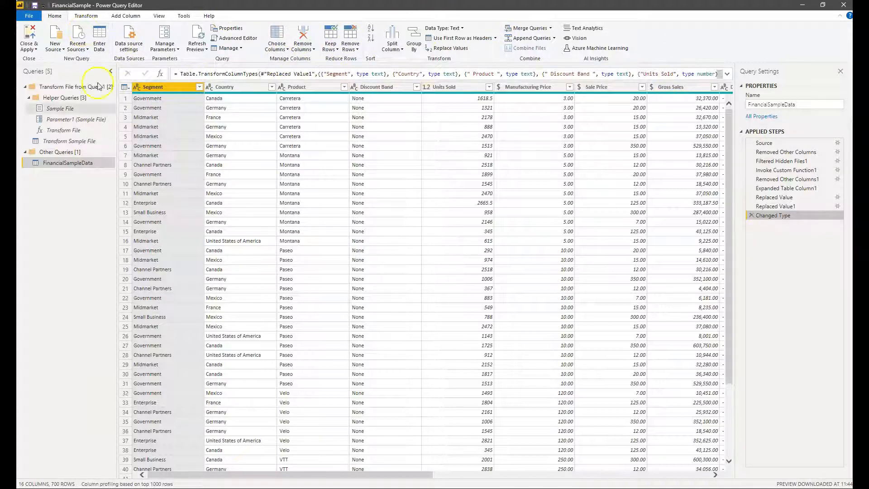
- Disable loading of the FinancialSampleData query into the report and accept the possible data loss
{"action": "left_click", "coordinate": [37, 163]}
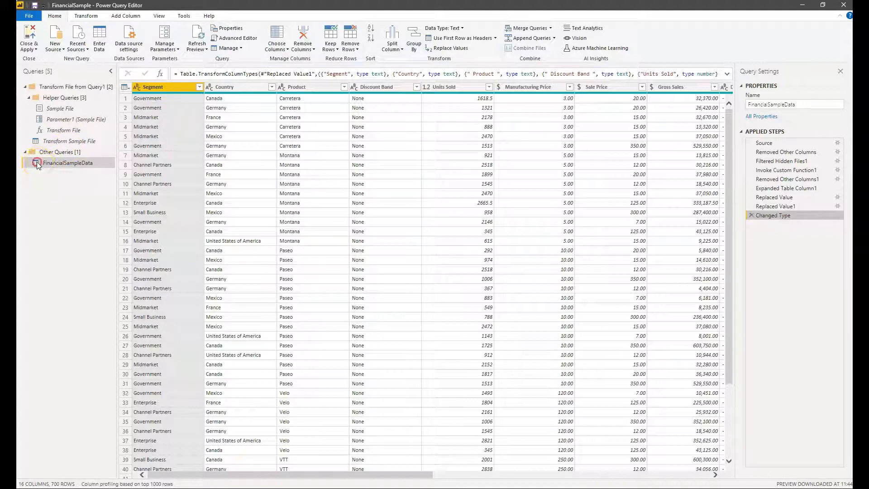
{"action": "right_click", "coordinate": [36, 166]}
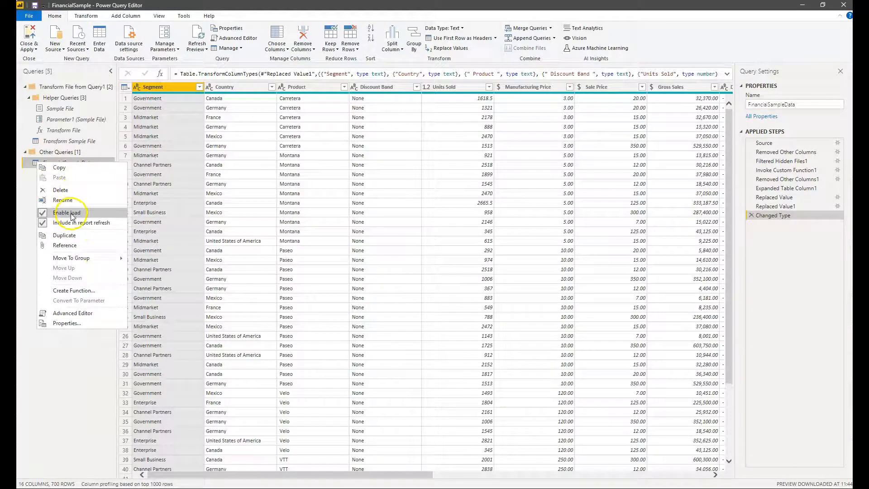
{"action": "left_click", "coordinate": [42, 212]}
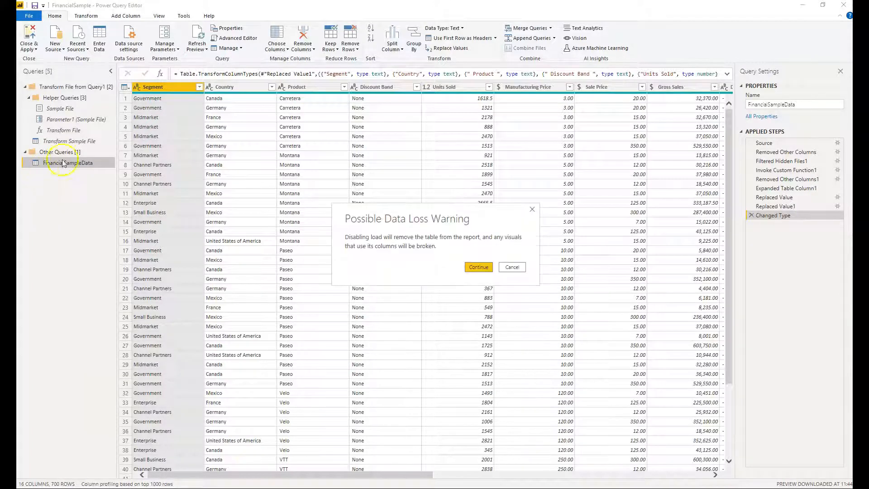
{"action": "left_click", "coordinate": [482, 267]}
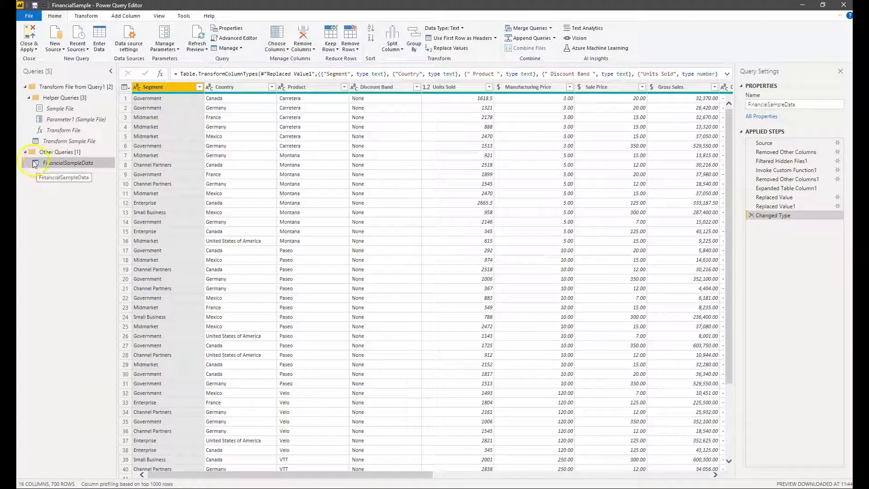
- Re-enable loading of the FinancialSampleData query into the report
{"action": "right_click", "coordinate": [36, 164]}
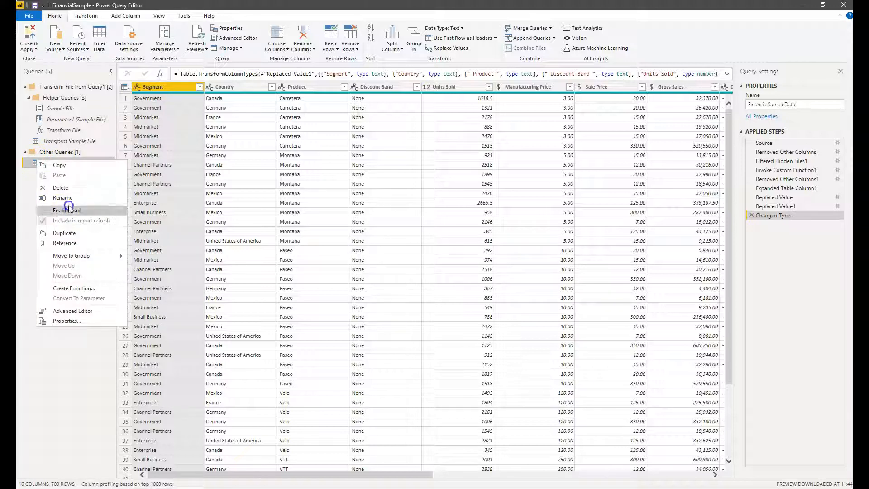
{"action": "left_click", "coordinate": [63, 198]}
{"action": "right_click", "coordinate": [37, 163]}
{"action": "left_click", "coordinate": [63, 213]}
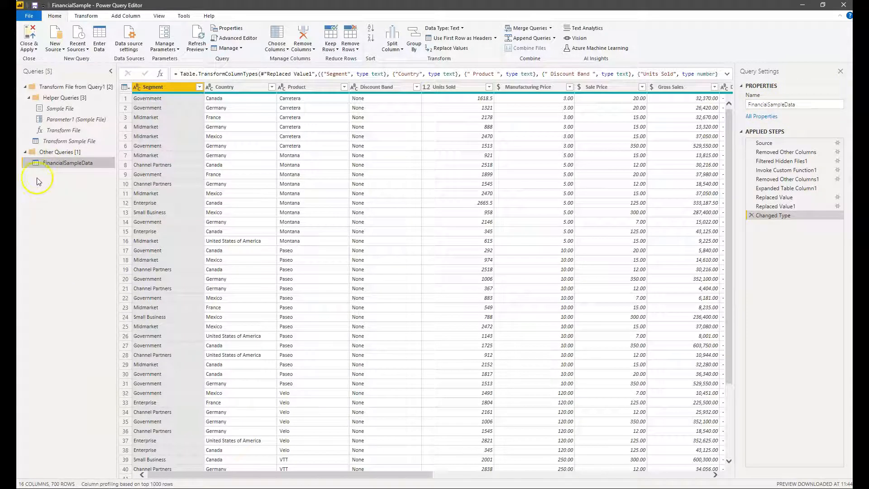
- Duplicate the FinancialSampleData query and compare the copy's applied steps with those of the original
{"action": "right_click", "coordinate": [33, 166]}
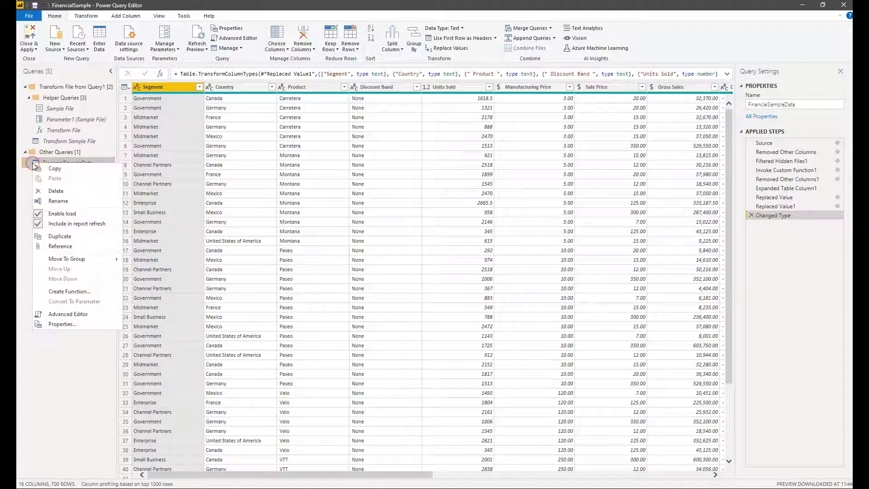
{"action": "left_click", "coordinate": [74, 246]}
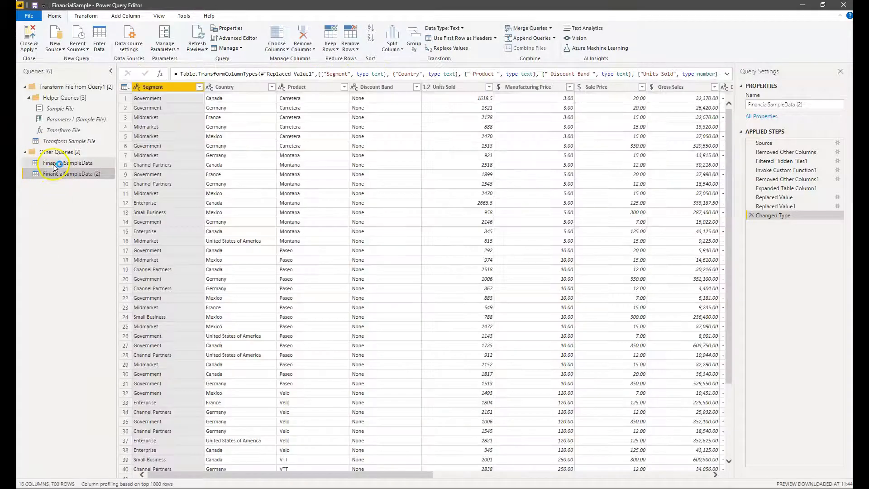
{"action": "left_click", "coordinate": [63, 164]}
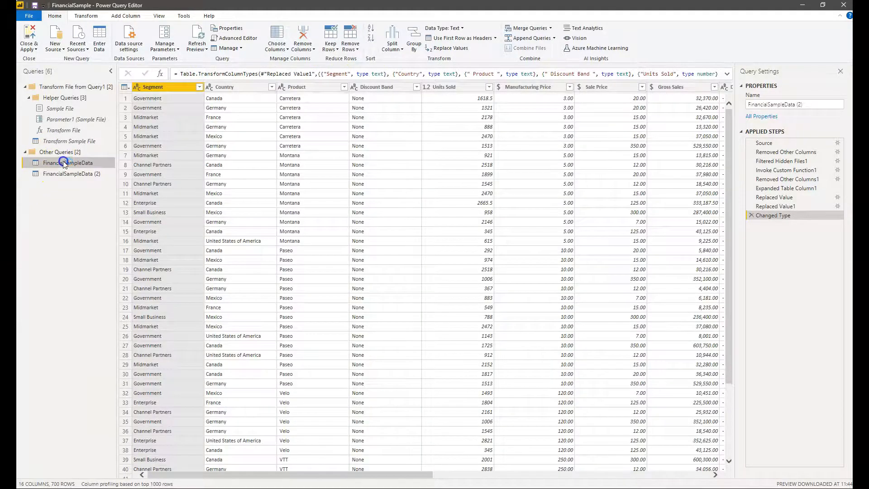
{"action": "left_click", "coordinate": [66, 173]}
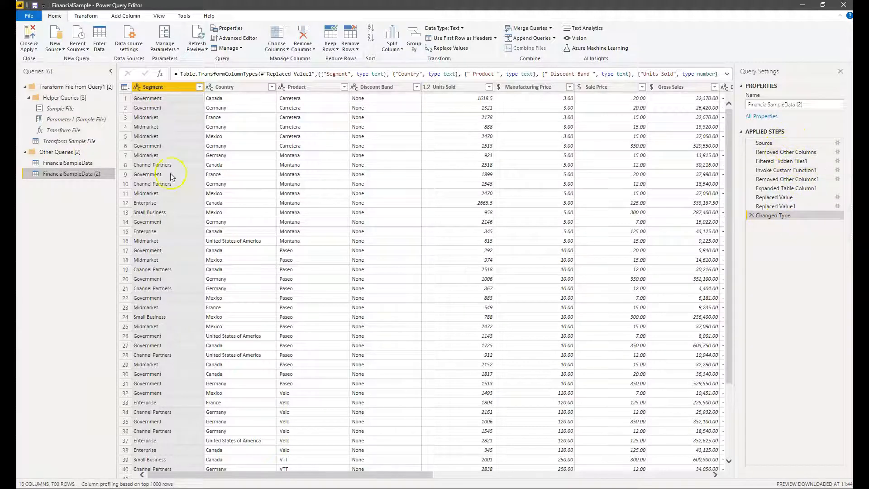
{"action": "left_click", "coordinate": [59, 164]}
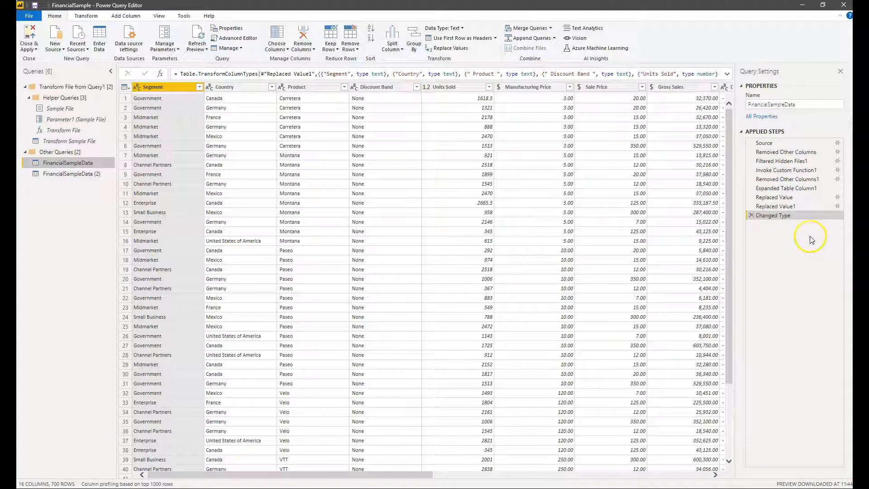
- Create a new query that references the FinancialSampleData (2) query
{"action": "left_click", "coordinate": [36, 174]}
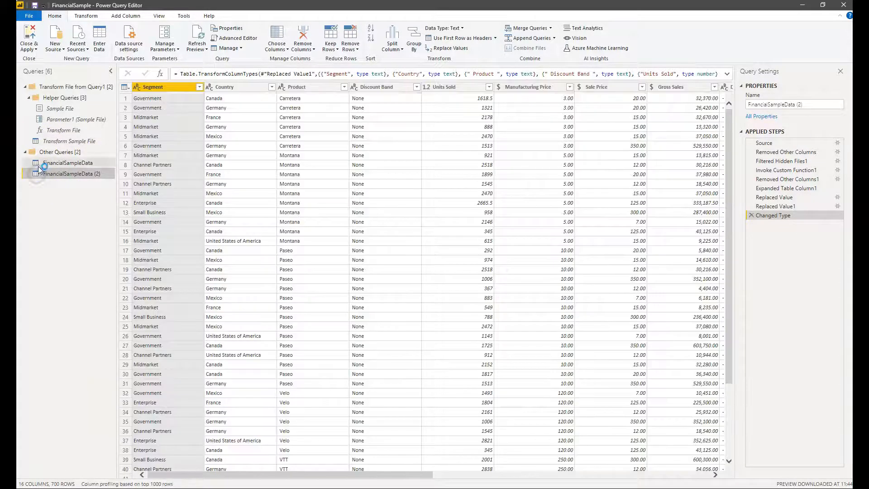
{"action": "right_click", "coordinate": [37, 173]}
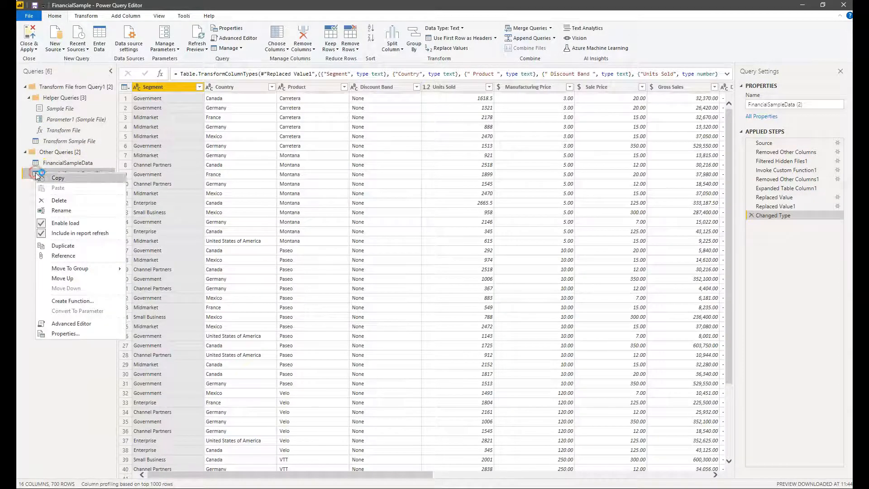
{"action": "left_click", "coordinate": [86, 255]}
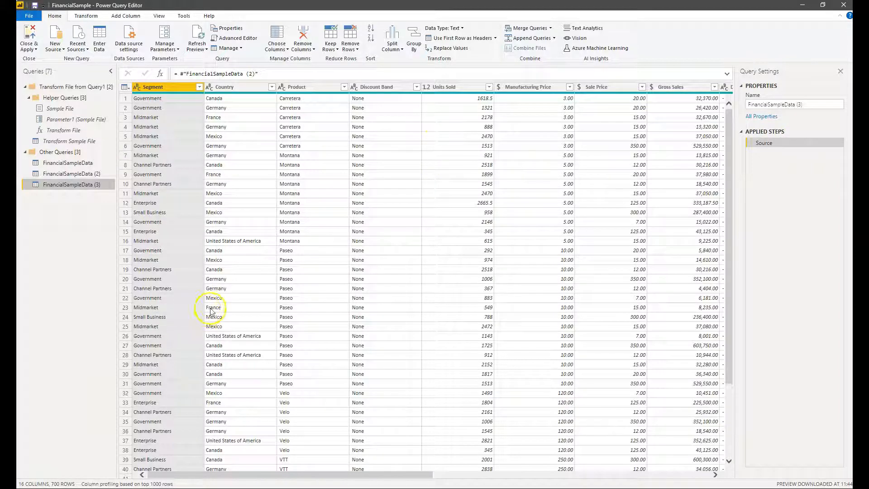
- Compare the Source formula and applied steps of FinancialSampleData (3) with the applied steps of the FinancialSampleData (2) query it references
{"action": "left_click", "coordinate": [38, 164]}
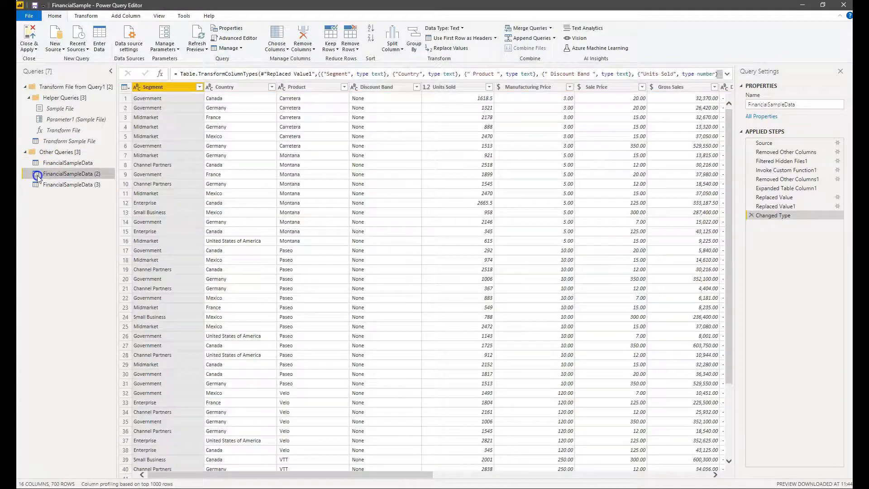
{"action": "left_click", "coordinate": [37, 176]}
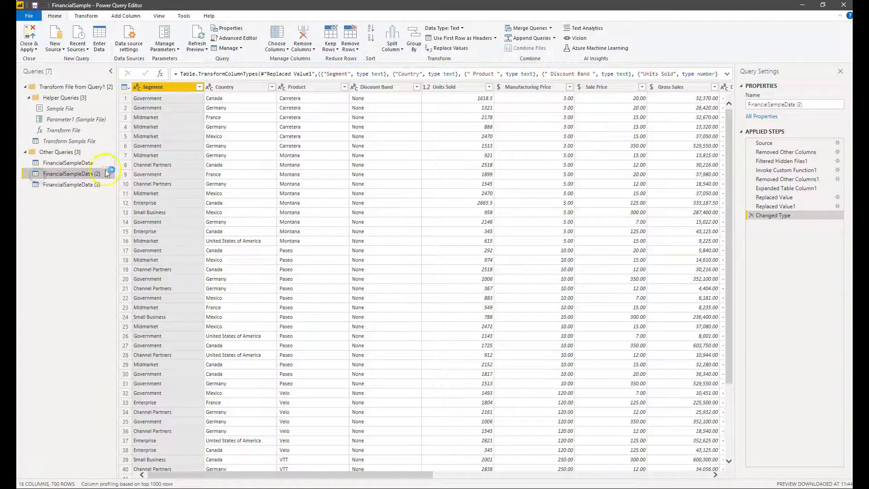
{"action": "left_click", "coordinate": [80, 185]}
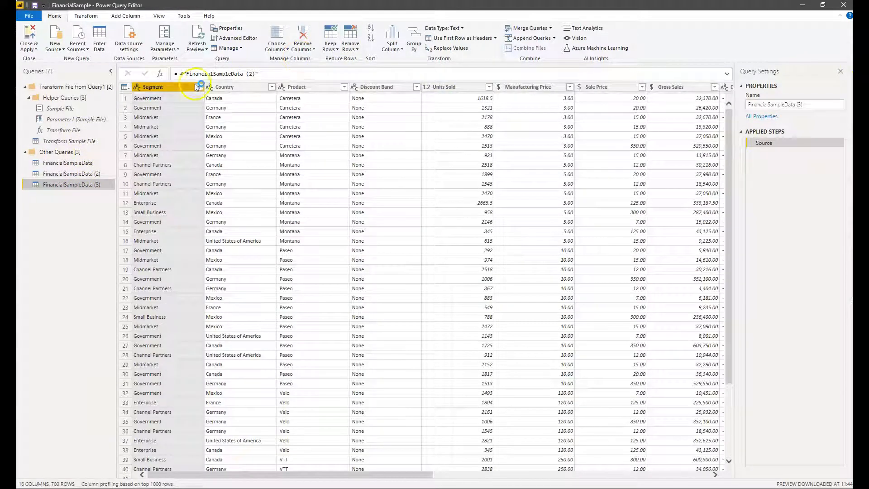
{"action": "left_click_drag", "start_coordinate": [254, 75], "coordinate": [212, 72]}
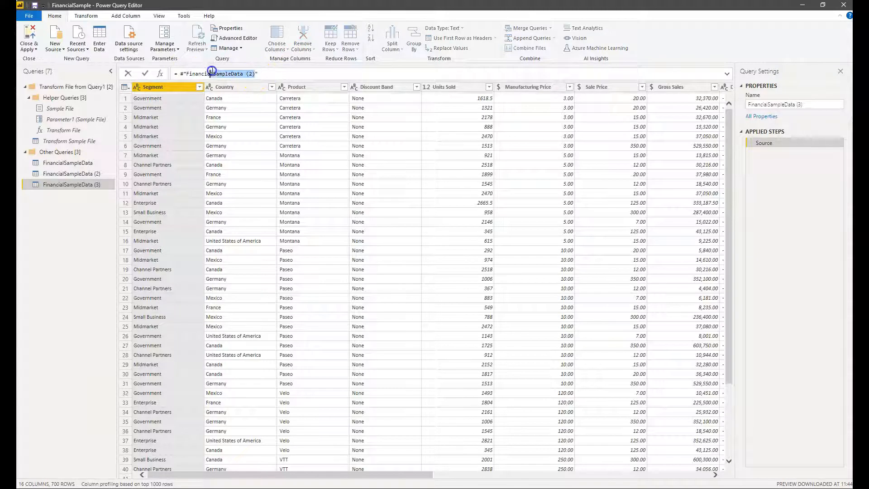
{"action": "key", "text": "Escape"}
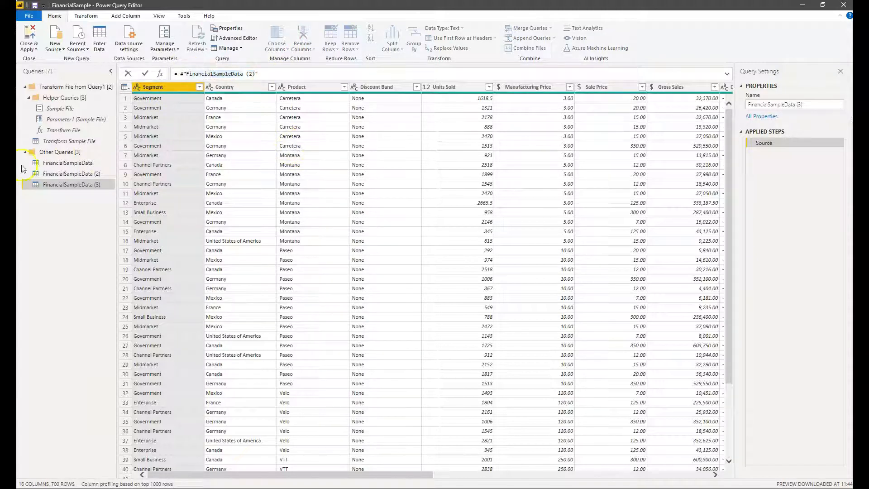
{"action": "left_click", "coordinate": [75, 174]}
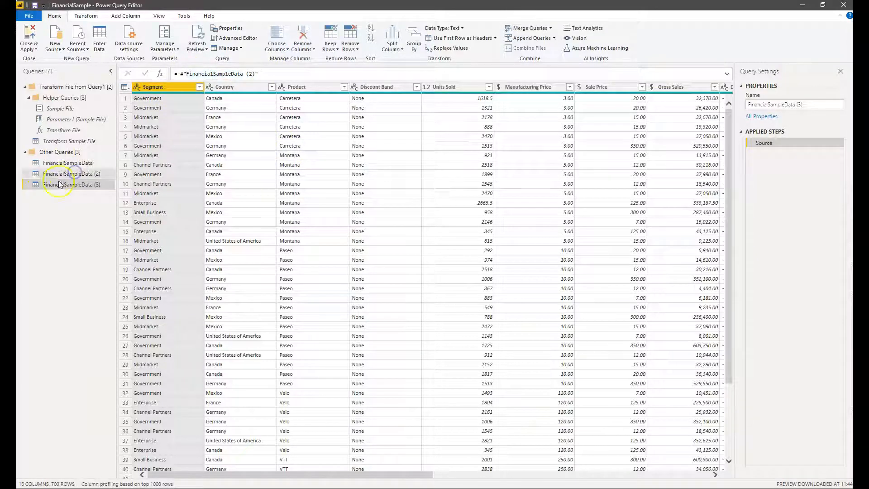
{"action": "left_click", "coordinate": [36, 176]}
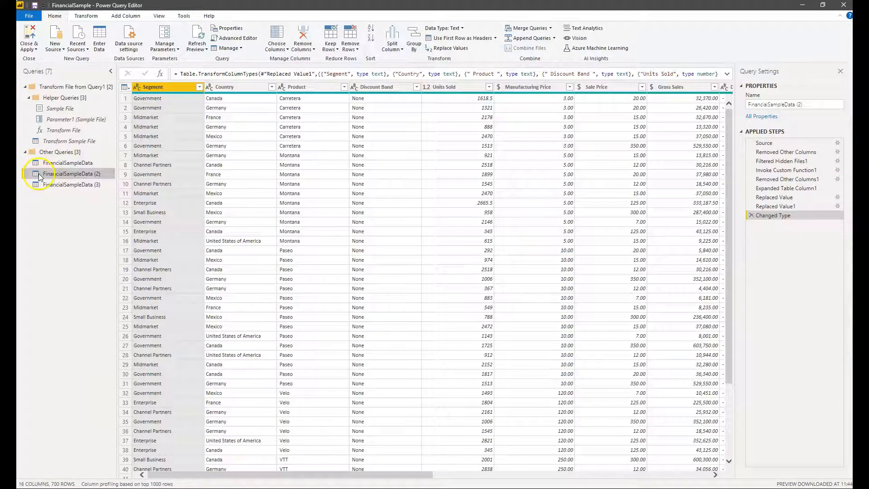
{"action": "left_click", "coordinate": [32, 185]}
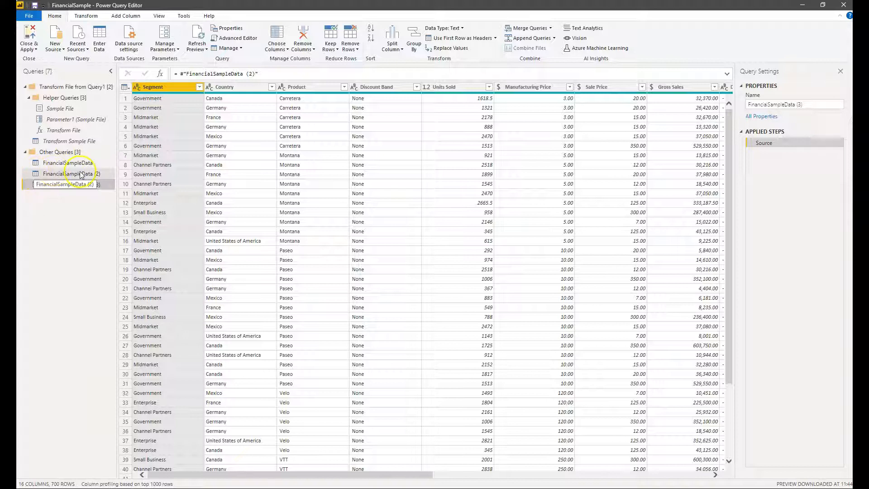
{"action": "left_click", "coordinate": [37, 173]}
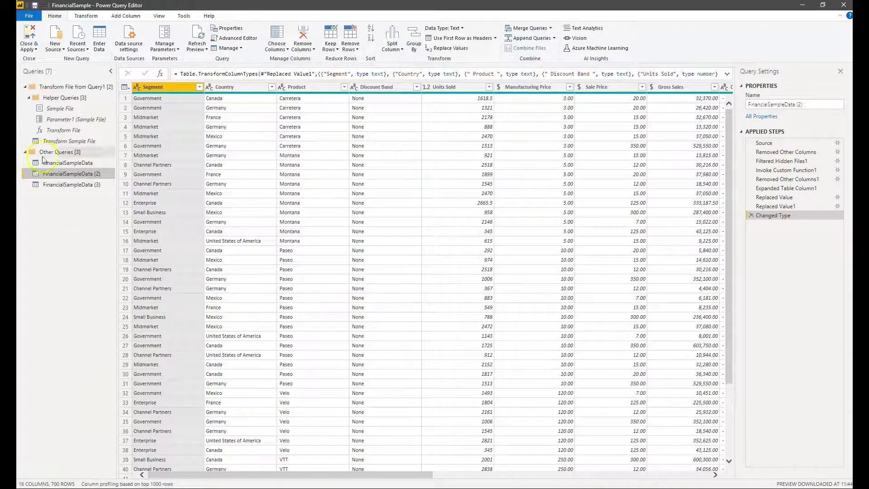
{"action": "left_click", "coordinate": [38, 185]}
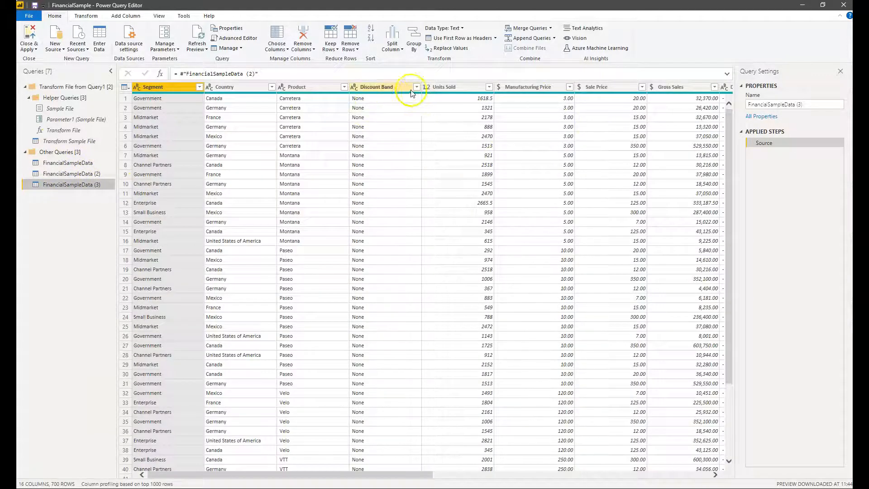
- Subtract 100 from every Units Sold value in the FinancialSampleData (3) query and check the column at the Source step
{"action": "left_click", "coordinate": [476, 87]}
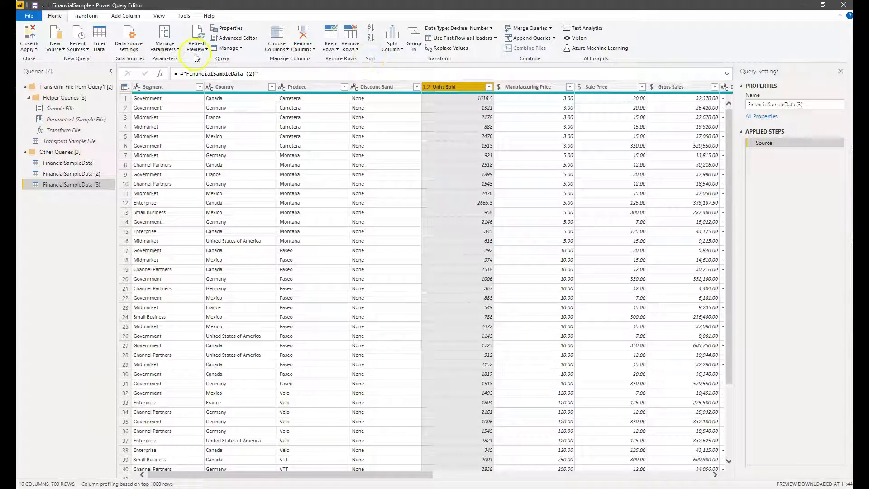
{"action": "left_click", "coordinate": [86, 16]}
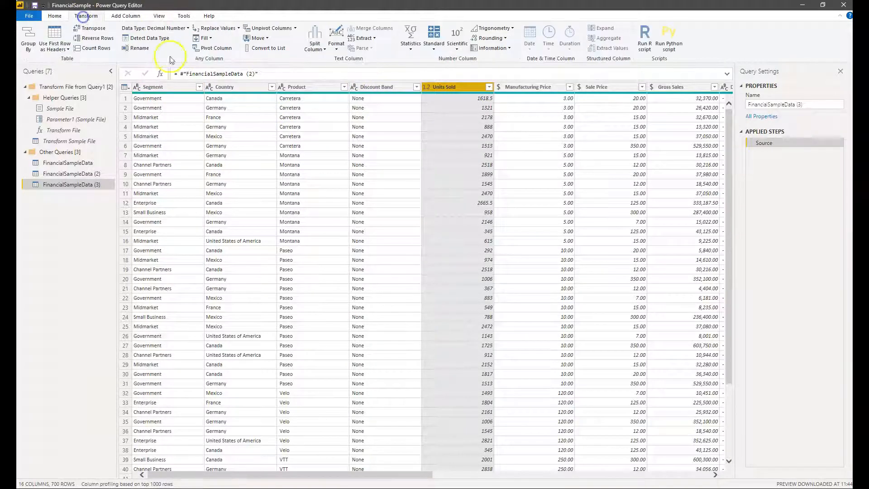
{"action": "left_click", "coordinate": [411, 49]}
{"action": "left_click", "coordinate": [432, 50]}
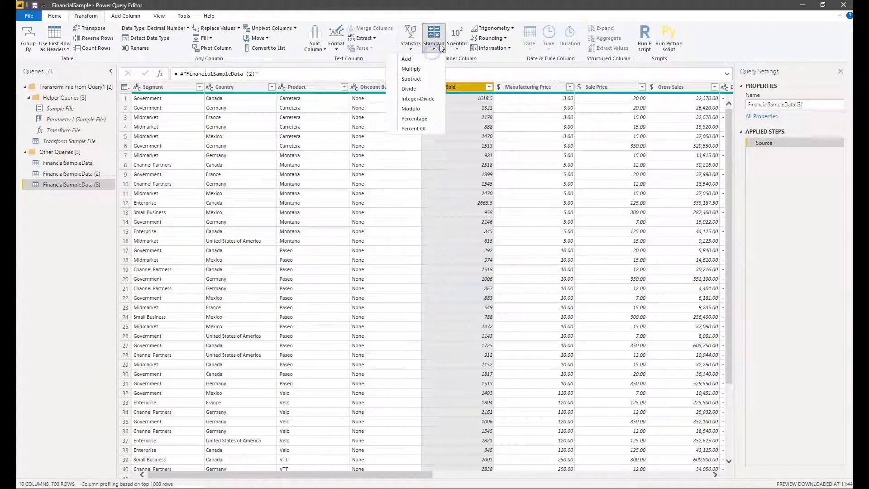
{"action": "left_click", "coordinate": [424, 69]}
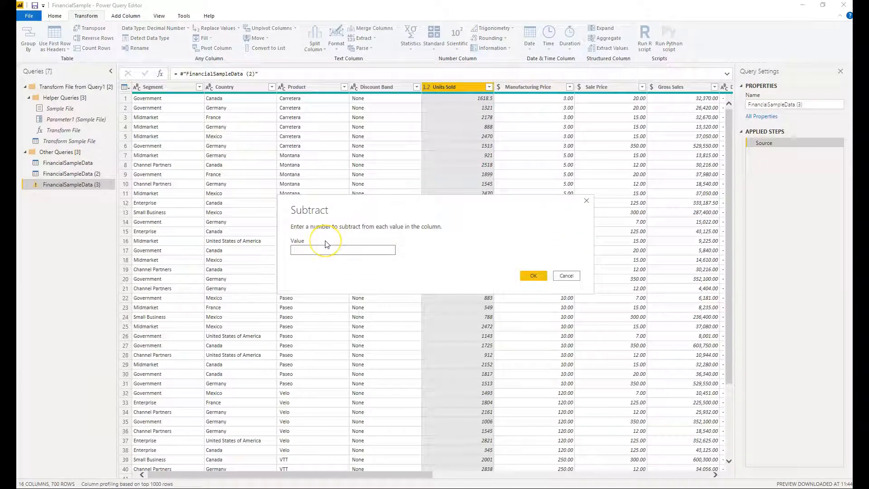
{"action": "left_click", "coordinate": [533, 276]}
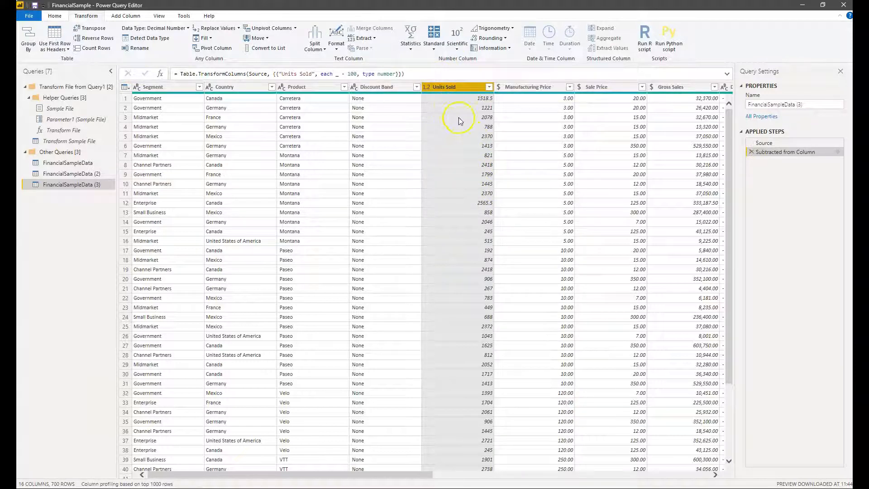
{"action": "left_click", "coordinate": [790, 142]}
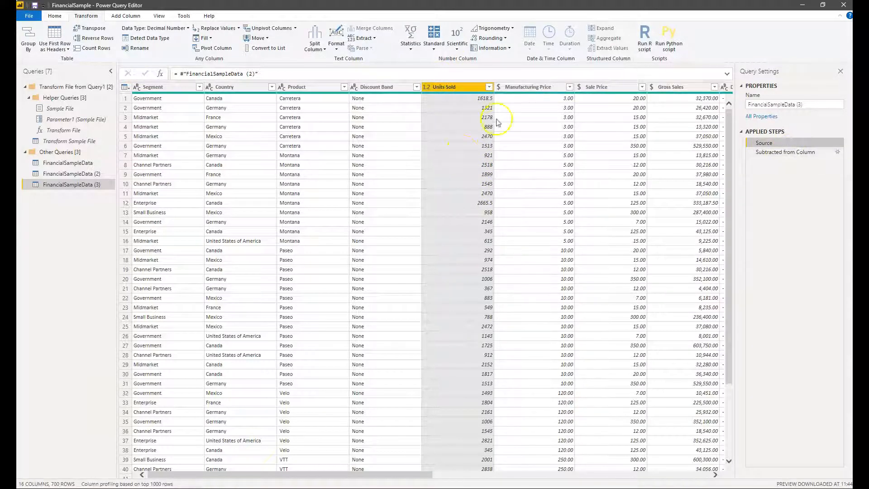
- Review the subtraction formula in FinancialSampleData (3), check it against FinancialSampleData (2), and delete the Subtracted from Column step
{"action": "left_click", "coordinate": [795, 154]}
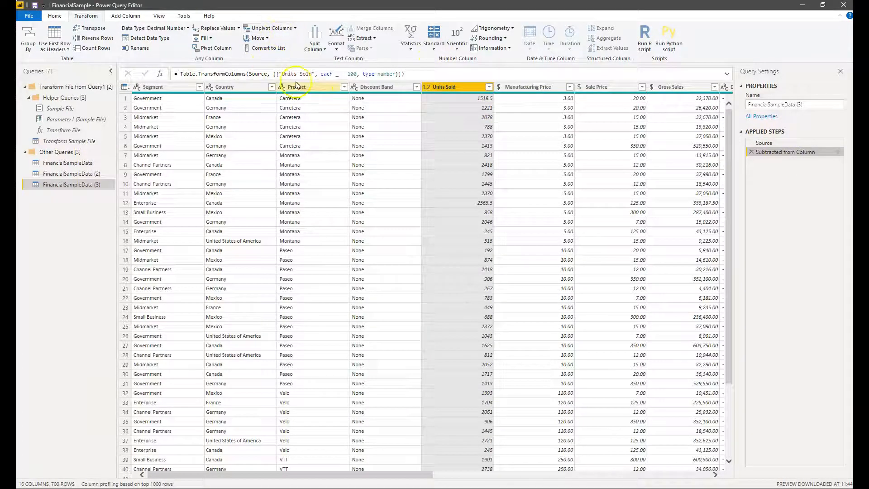
{"action": "left_click", "coordinate": [341, 75]}
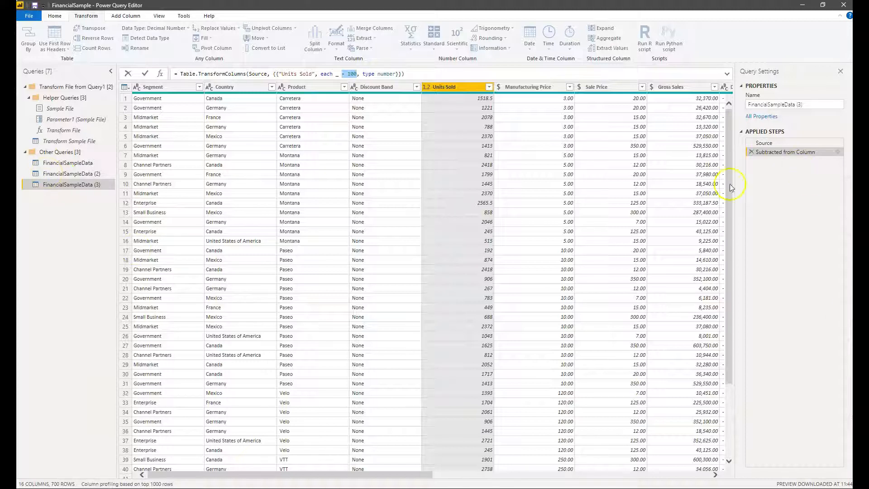
{"action": "left_click", "coordinate": [34, 175]}
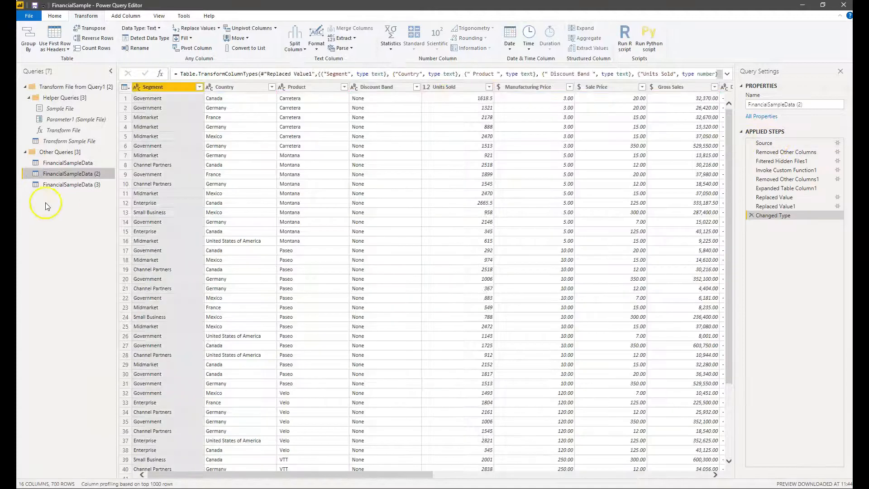
{"action": "left_click", "coordinate": [64, 185]}
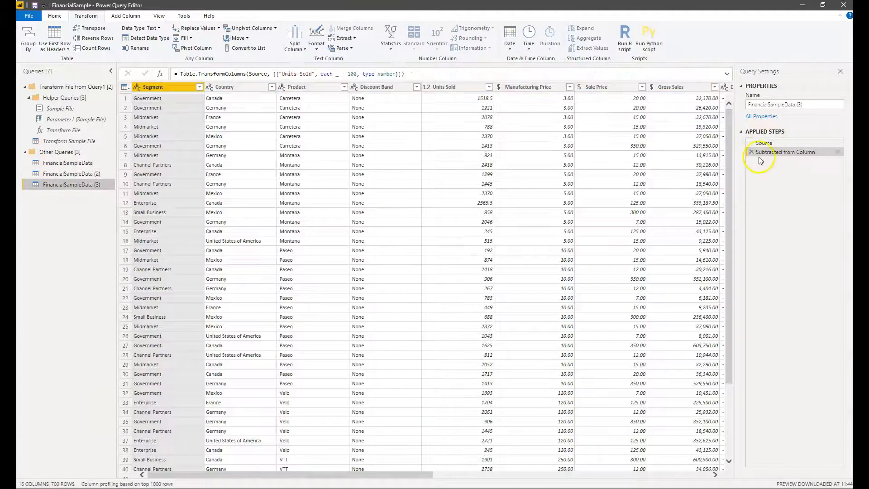
{"action": "left_click", "coordinate": [752, 152]}
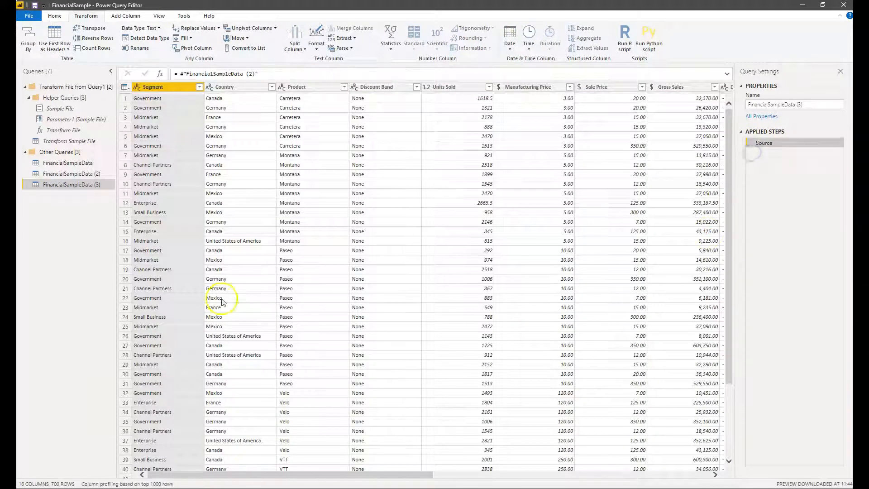
- Multiply every Units Sold value in the FinancialSampleData (2) query by 1000
{"action": "left_click", "coordinate": [77, 175]}
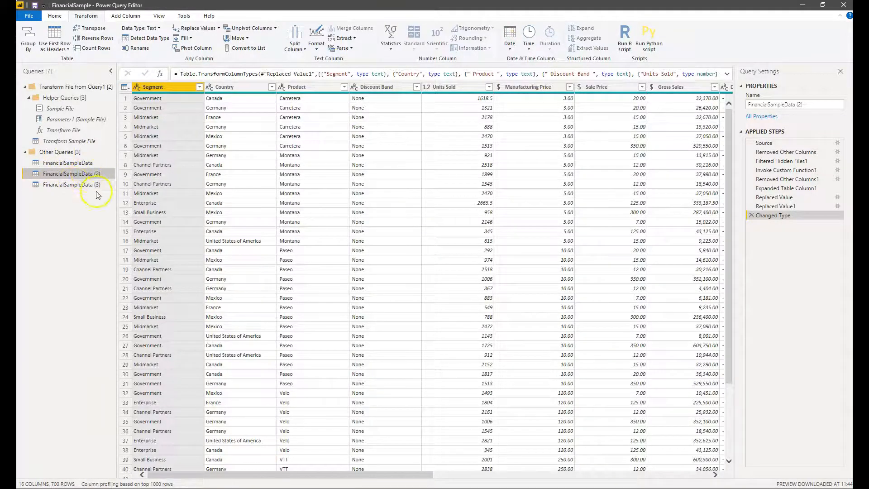
{"action": "left_click", "coordinate": [68, 185]}
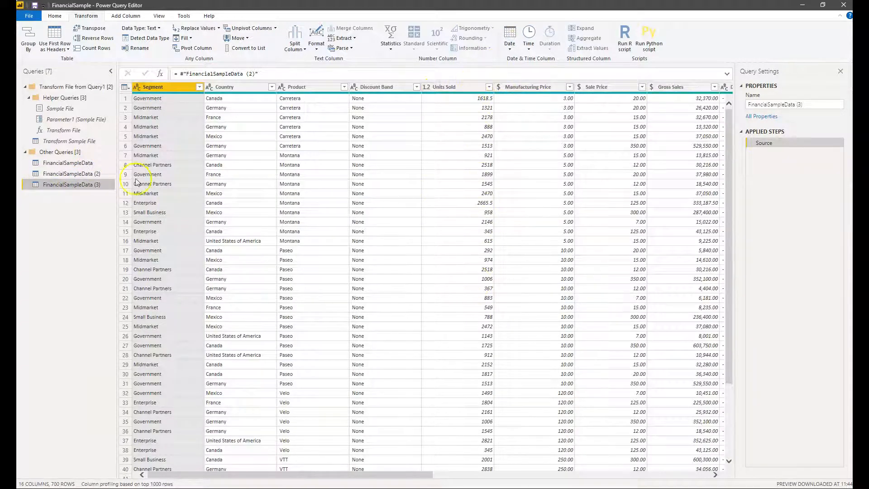
{"action": "left_click", "coordinate": [68, 174]}
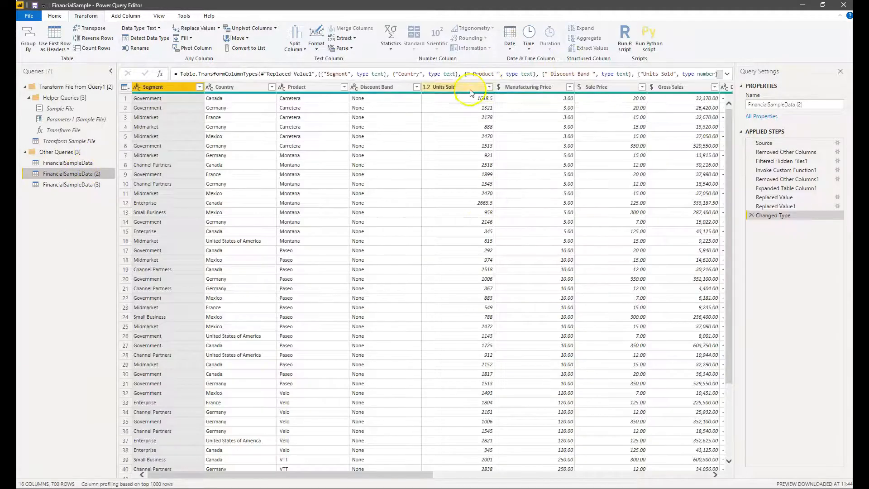
{"action": "left_click", "coordinate": [471, 87]}
{"action": "left_click", "coordinate": [429, 49]}
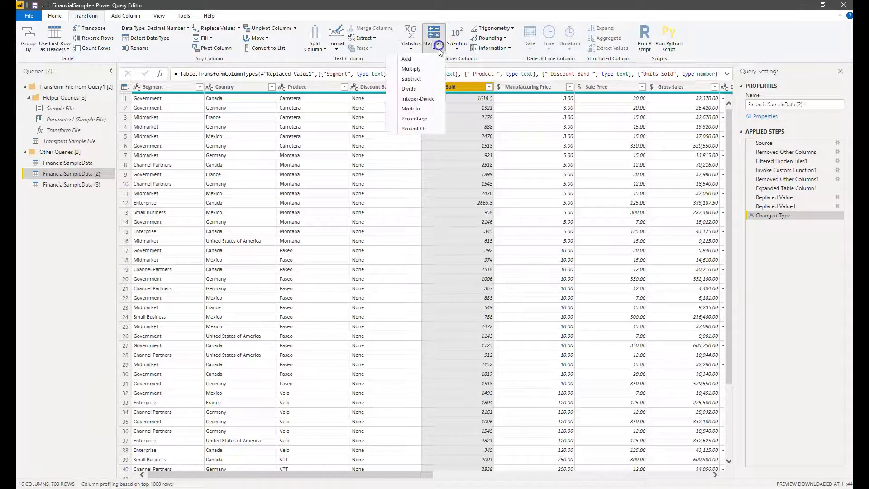
{"action": "left_click", "coordinate": [416, 70]}
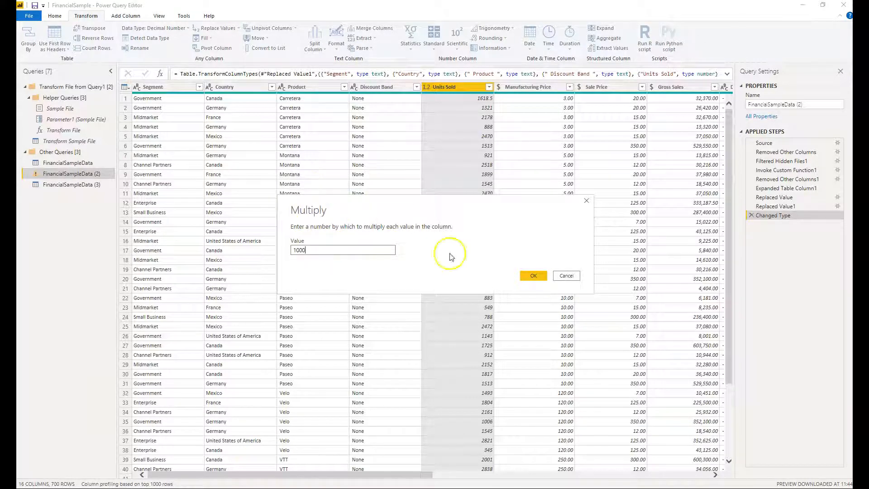
{"action": "left_click", "coordinate": [535, 276]}
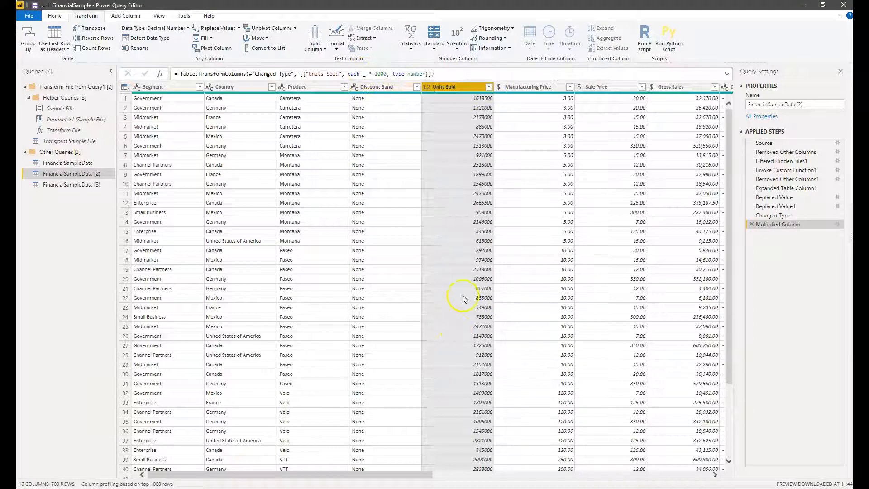
- Compare Units Sold in FinancialSampleData (3) with the multiplied column in FinancialSampleData (2) and the column in the original FinancialSampleData
{"action": "left_click", "coordinate": [66, 185]}
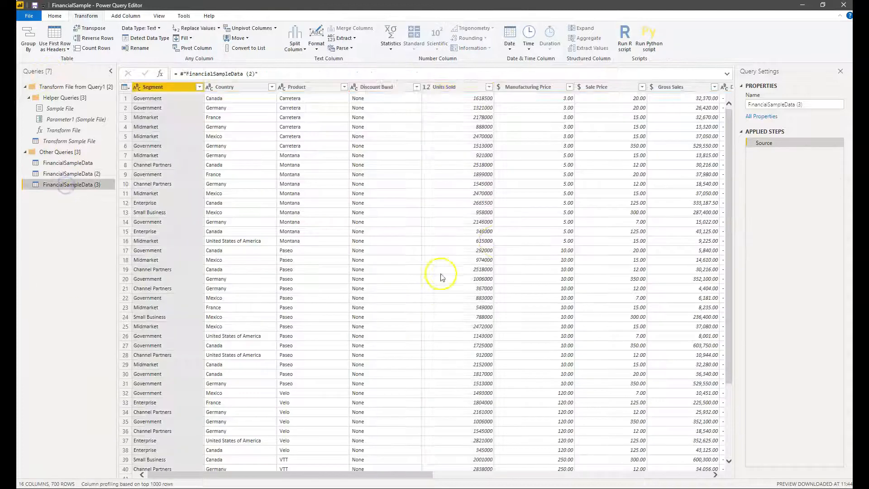
{"action": "left_click", "coordinate": [476, 87]}
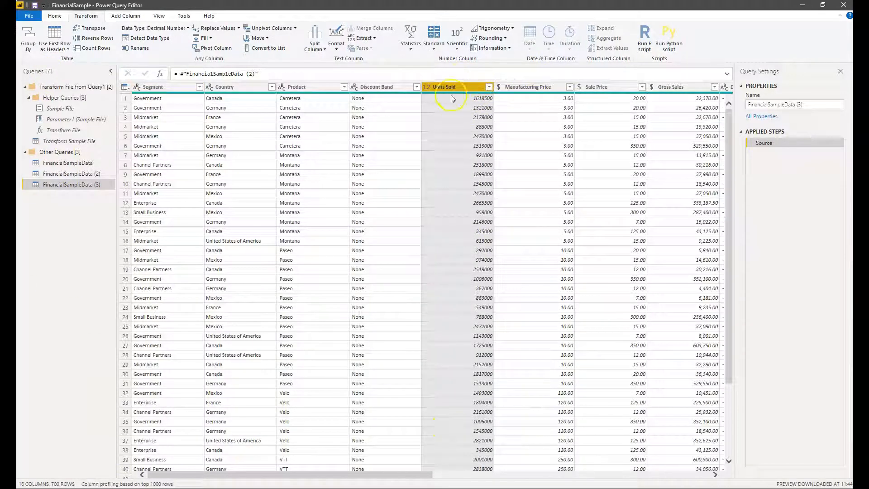
{"action": "left_click", "coordinate": [68, 174]}
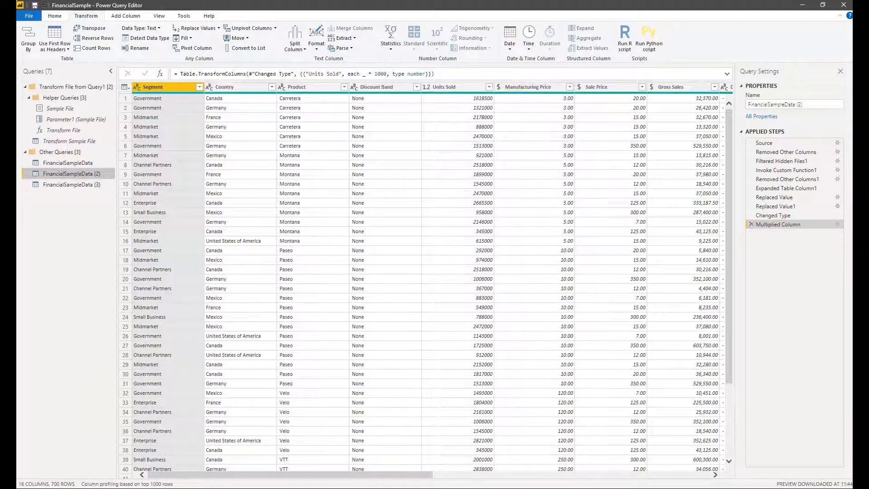
{"action": "left_click", "coordinate": [55, 185]}
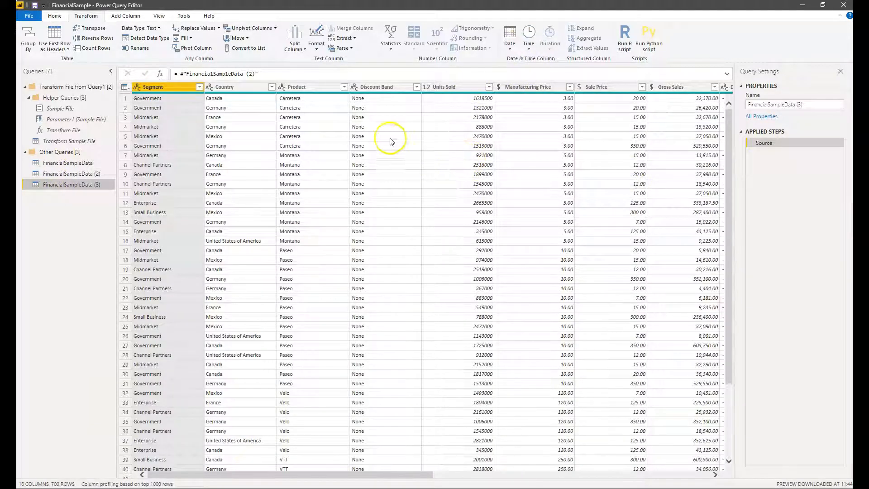
{"action": "left_click", "coordinate": [63, 184]}
{"action": "left_click", "coordinate": [66, 163]}
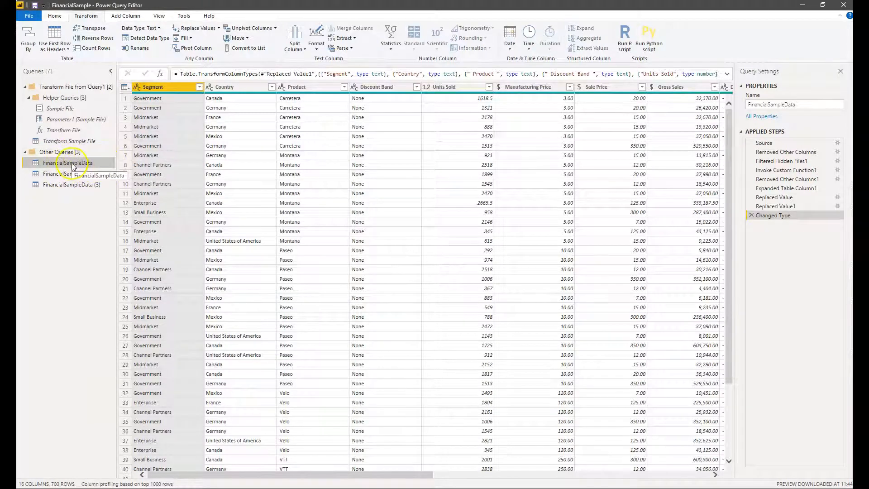
{"action": "left_click", "coordinate": [82, 175]}
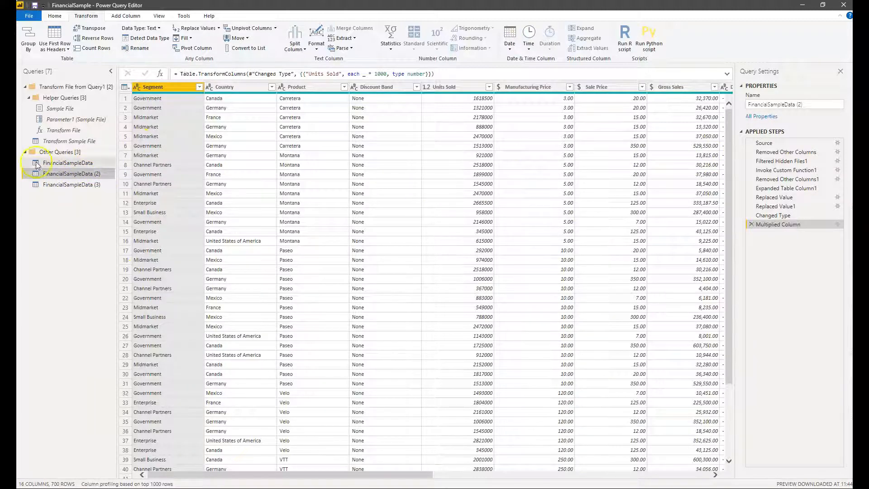
- Divide every Units Sold value in the original FinancialSampleData query by 100
{"action": "left_click", "coordinate": [67, 163]}
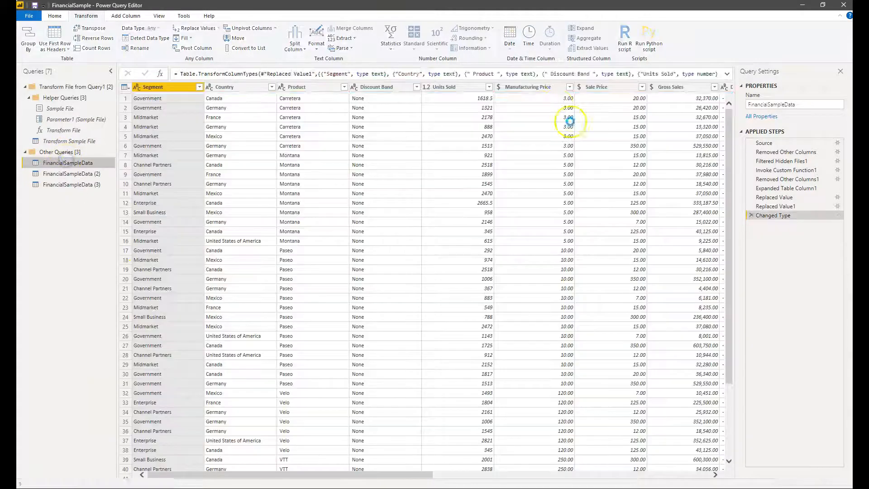
{"action": "left_click", "coordinate": [474, 85]}
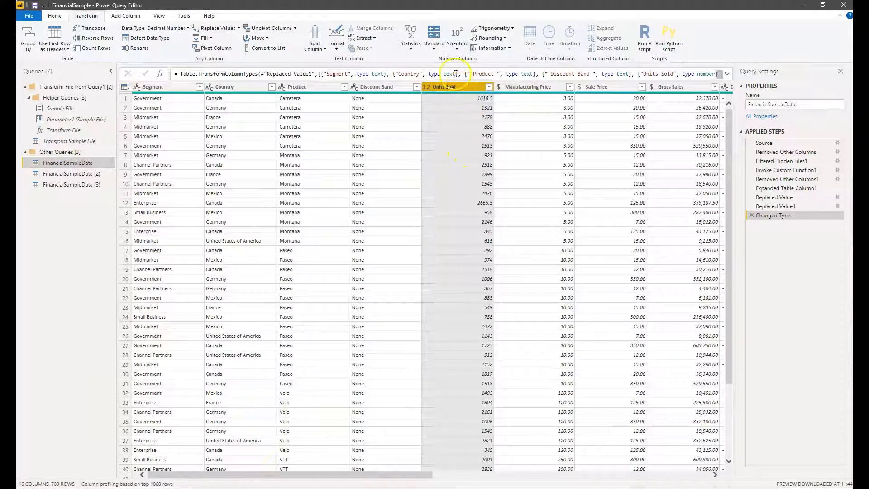
{"action": "left_click", "coordinate": [432, 45]}
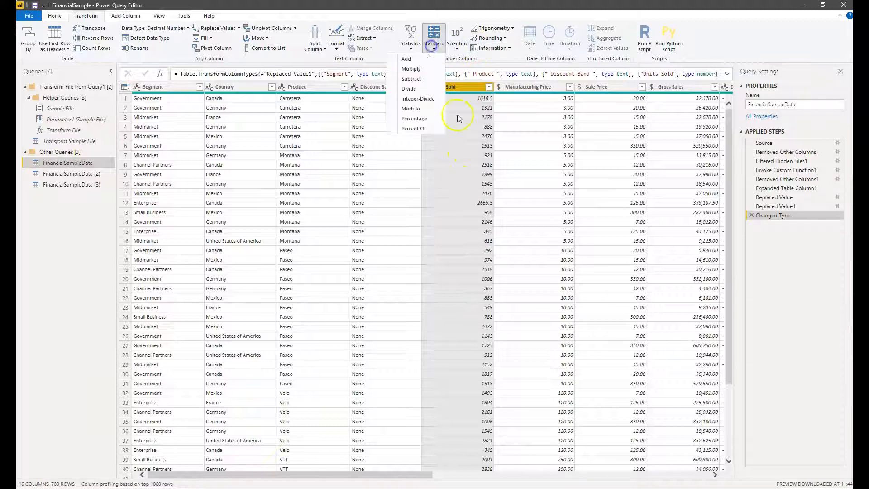
{"action": "left_click", "coordinate": [413, 88]}
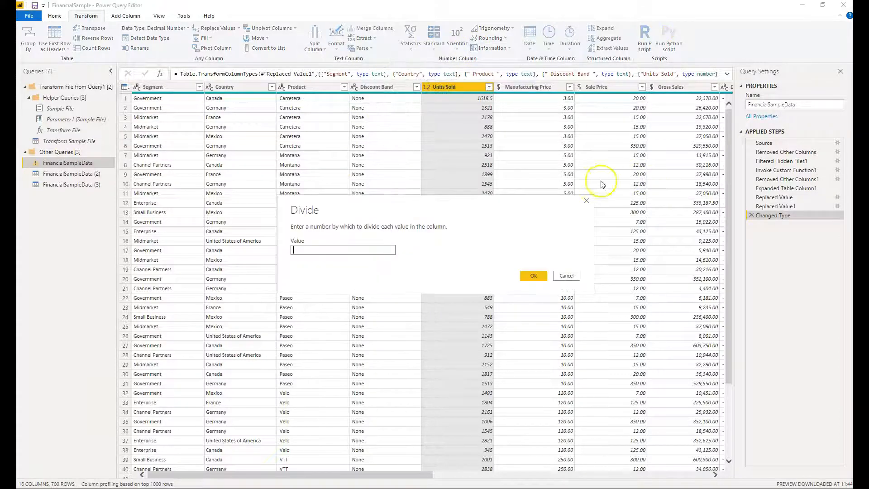
{"action": "left_click", "coordinate": [533, 276]}
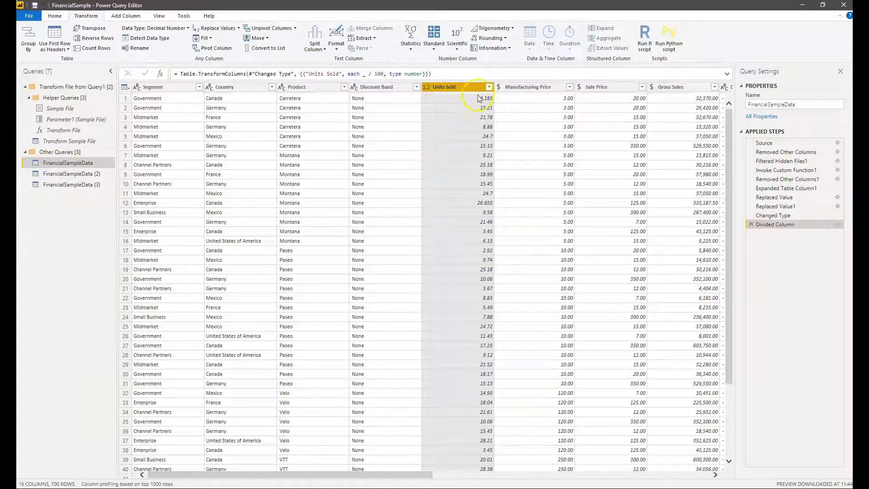
- Compare the data of FinancialSampleData with its duplicate FinancialSampleData (2) and the referencing query FinancialSampleData (3)
{"action": "left_click", "coordinate": [38, 176]}
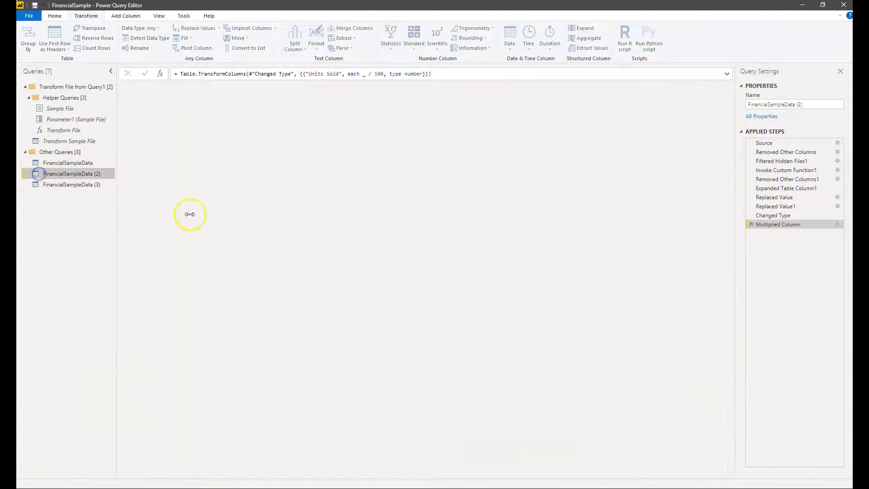
{"action": "left_click", "coordinate": [62, 164]}
{"action": "left_click", "coordinate": [73, 176]}
{"action": "left_click", "coordinate": [67, 184]}
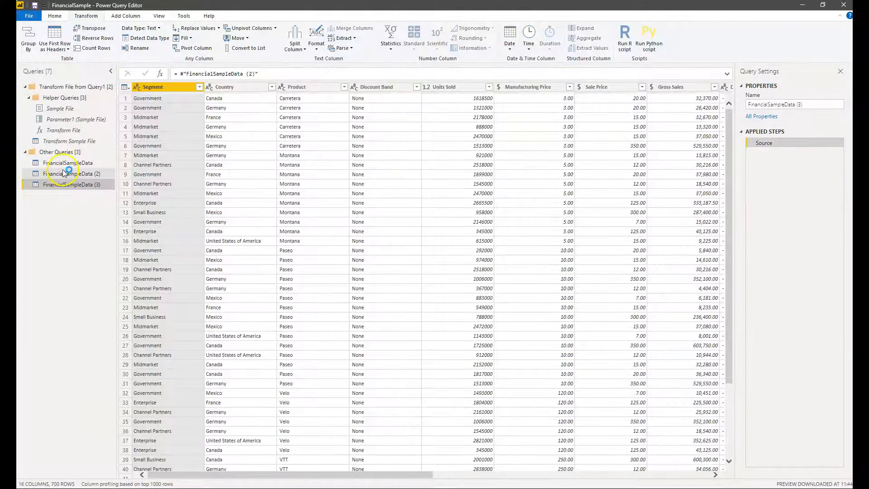
{"action": "left_click", "coordinate": [65, 173]}
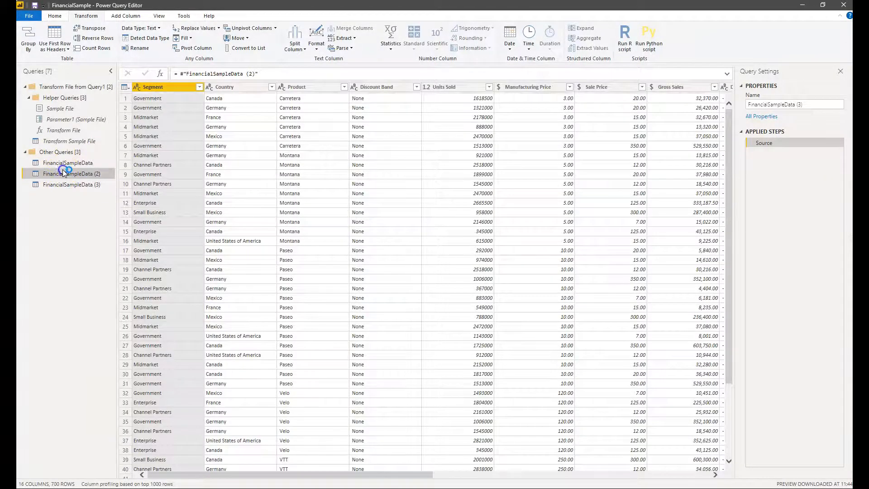
{"action": "left_click", "coordinate": [40, 183]}
- Review the available query commands for FinancialSampleData (2) and FinancialSampleData, and open the FinancialSampleData script in the Advanced Editor
{"action": "right_click", "coordinate": [37, 173]}
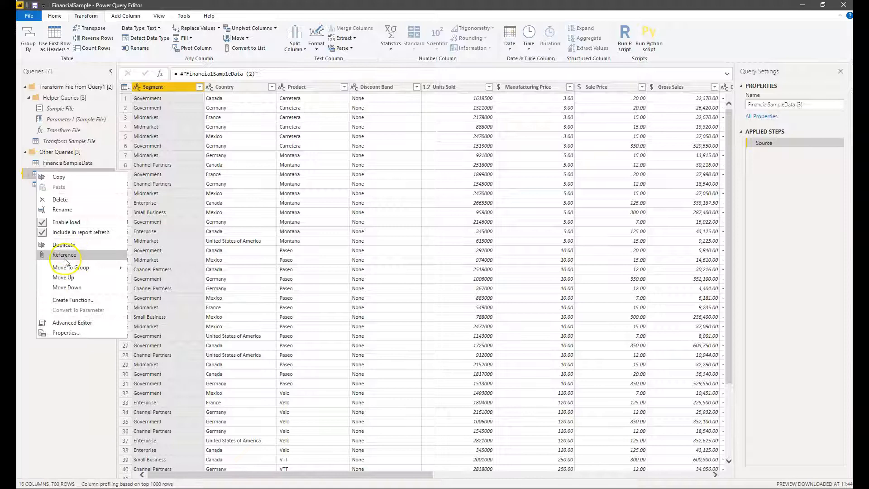
{"action": "left_click", "coordinate": [68, 166]}
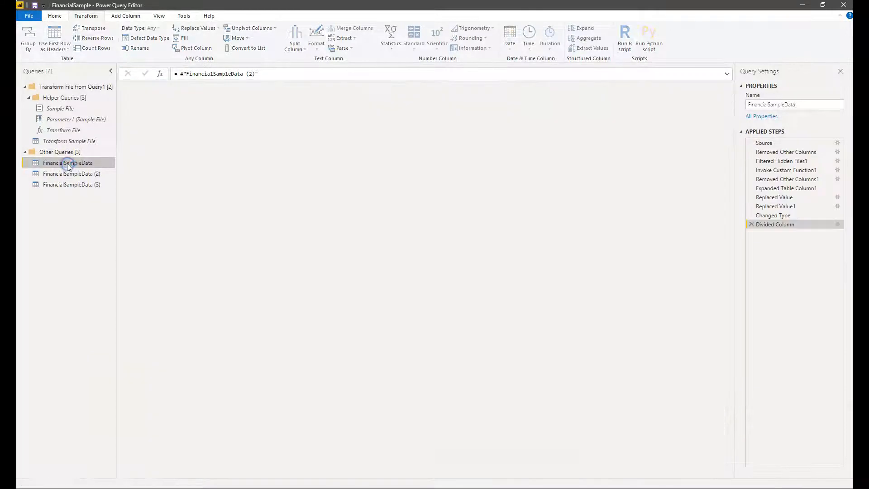
{"action": "right_click", "coordinate": [68, 164]}
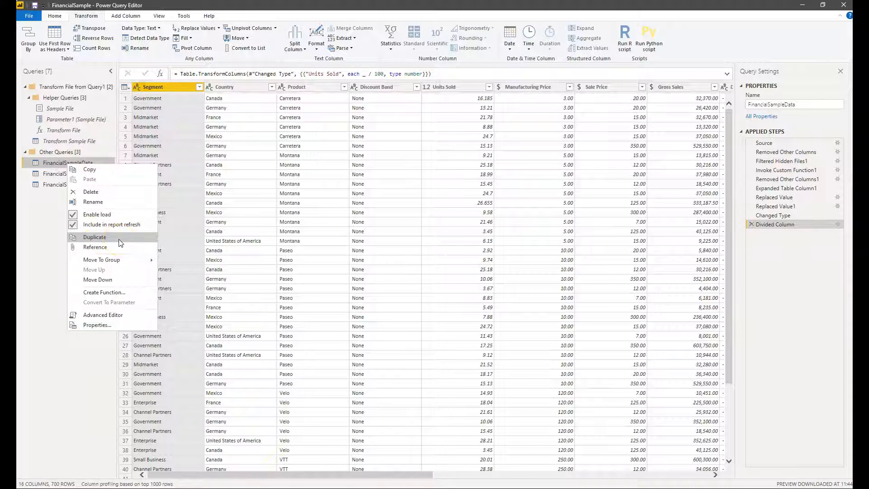
{"action": "left_click", "coordinate": [102, 262]}
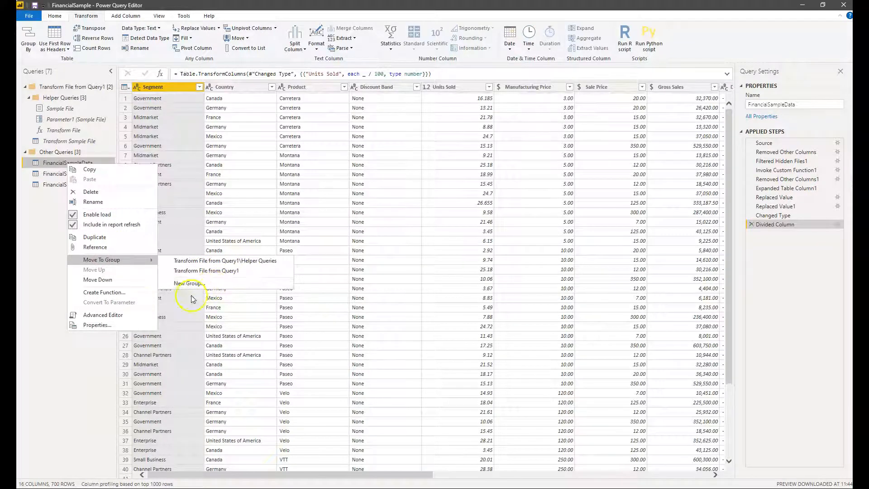
{"action": "left_click", "coordinate": [103, 315]}
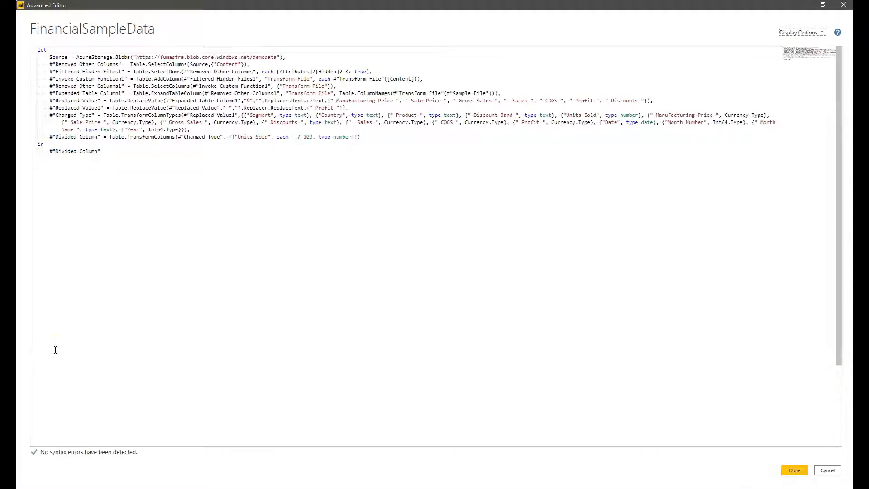
- Highlight the entire FinancialSampleData script and reposition the Advanced Editor window so the query's applied steps are visible beside it
{"action": "left_click_drag", "start_coordinate": [320, 180], "coordinate": [29, 35]}
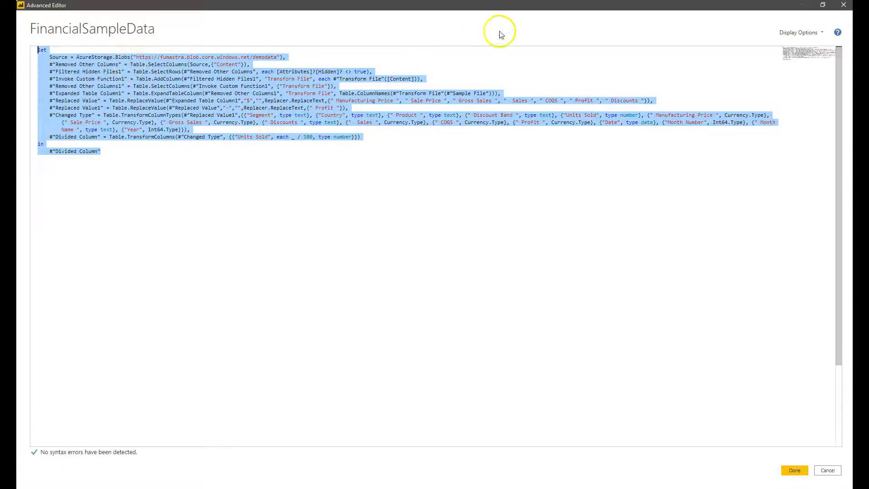
{"action": "left_click_drag", "start_coordinate": [684, 7], "coordinate": [618, 187]}
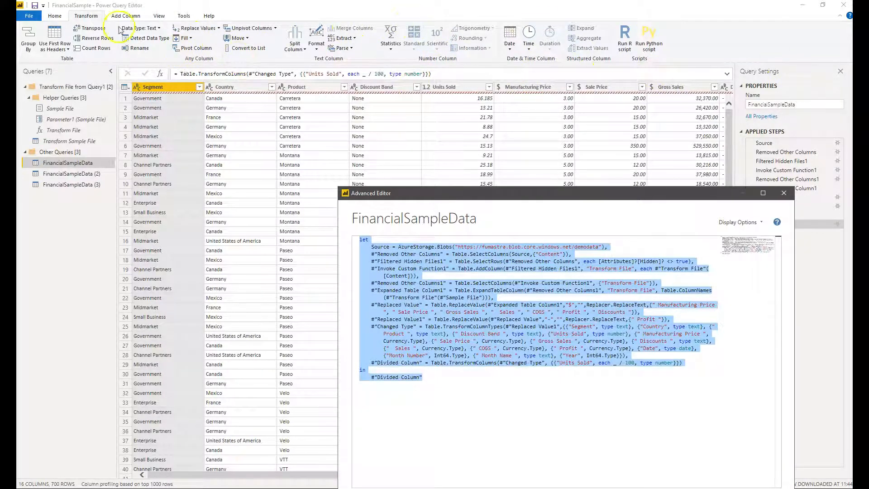
{"action": "left_click", "coordinate": [538, 196]}
{"action": "left_click_drag", "start_coordinate": [527, 197], "coordinate": [363, 73]}
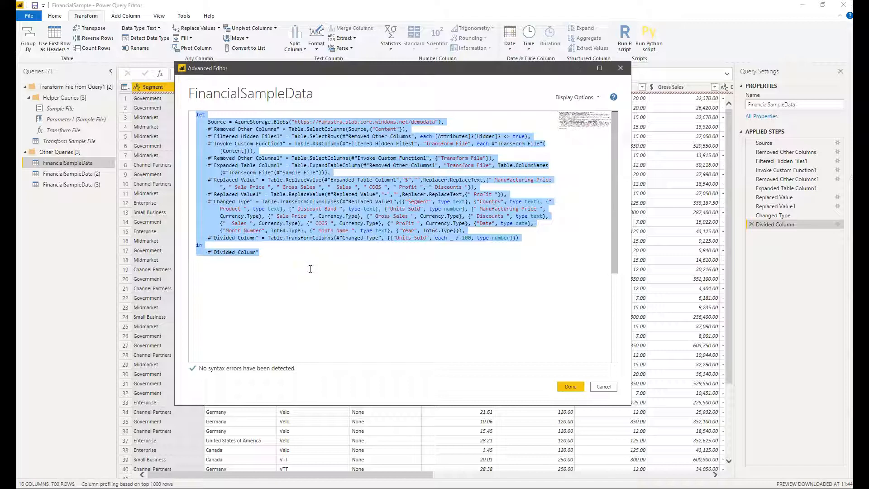
- Start a new line after the Divided Column step in the script and enter "table." to browse the suggested Table functions
{"action": "left_click", "coordinate": [280, 251]}
{"action": "left_click", "coordinate": [527, 237]}
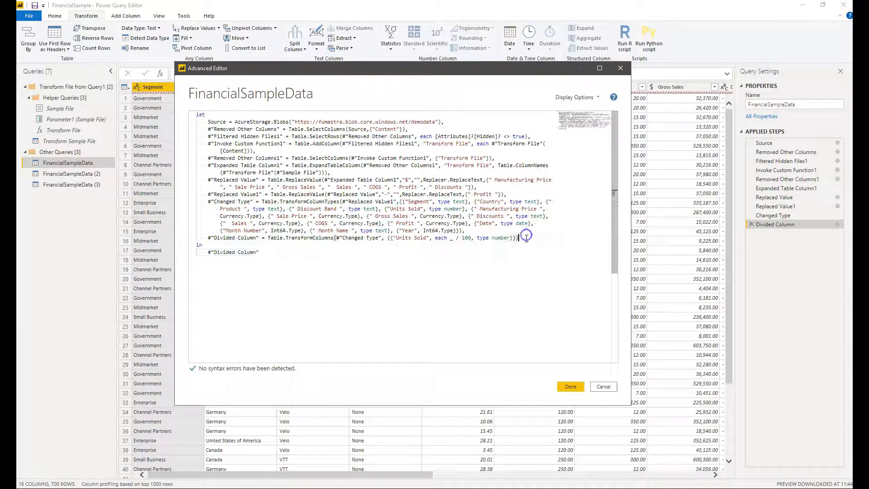
{"action": "key", "text": "Return"}
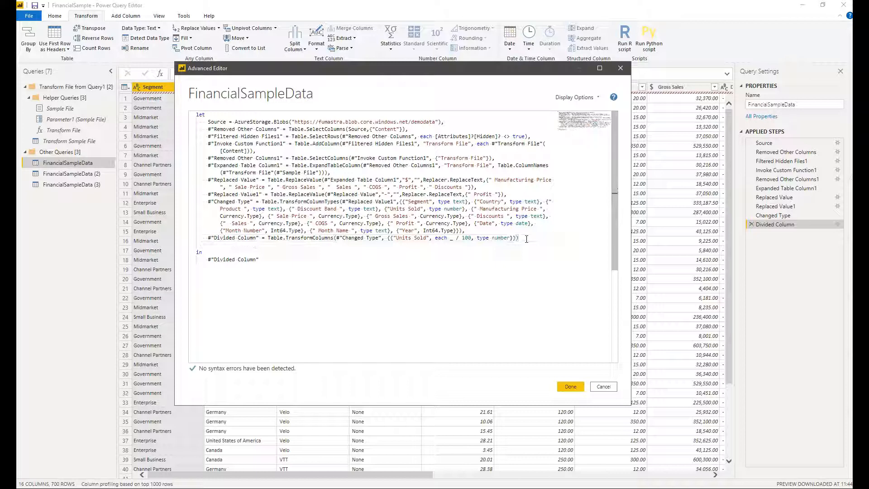
{"action": "type", "text": "tab"}
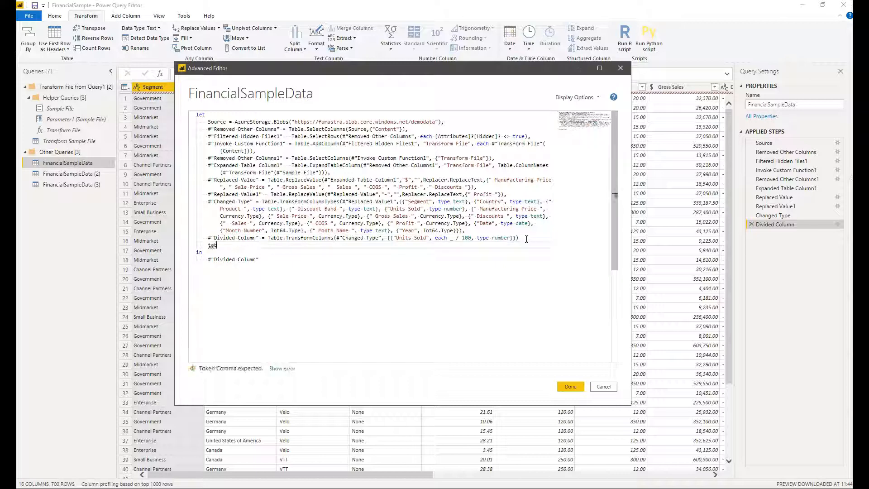
{"action": "type", "text": "le"}
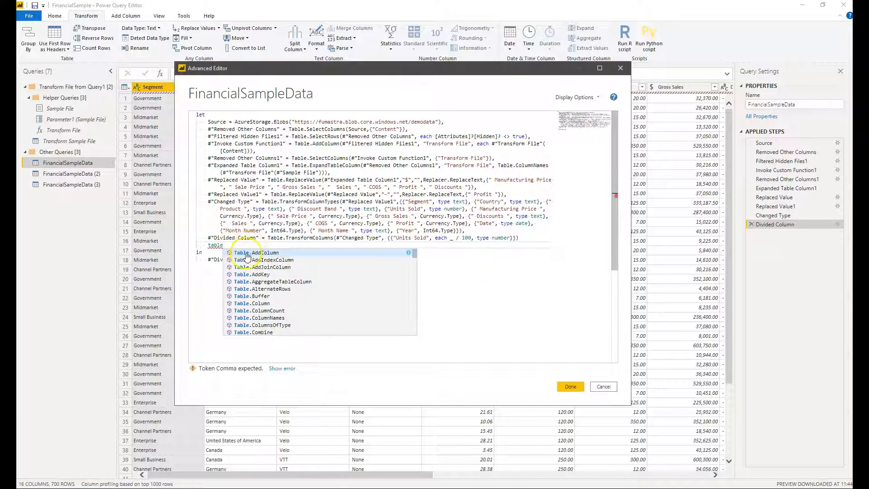
{"action": "scroll", "coordinate": [269, 320], "scroll_direction": "down", "scroll_amount": 7}
{"action": "scroll", "coordinate": [272, 322], "scroll_direction": "down", "scroll_amount": 10}
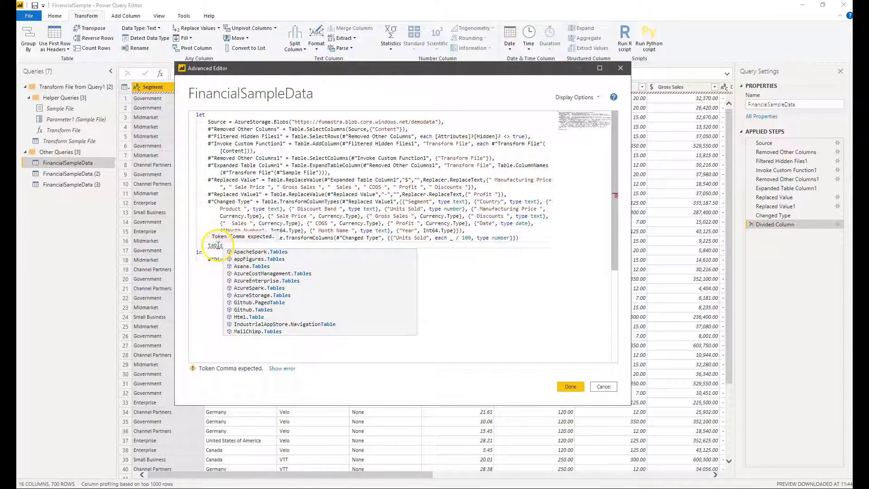
{"action": "scroll", "coordinate": [266, 278], "scroll_direction": "up", "scroll_amount": 10}
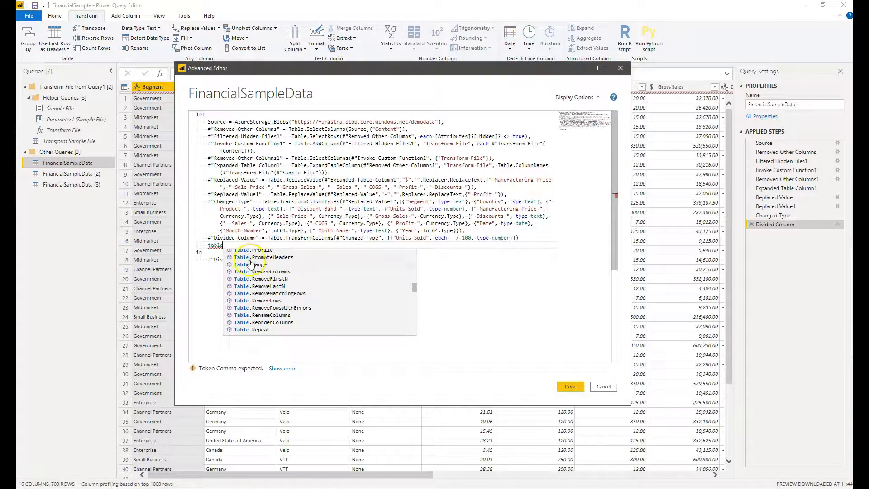
{"action": "type", "text": "."}
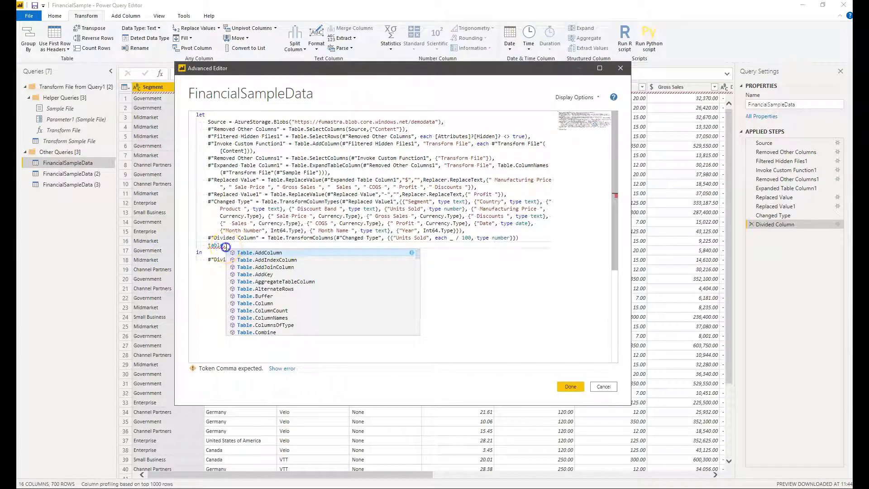
- Replace the draft text with "list" to show the suggested List functions, and clear it again
{"action": "left_click_drag", "start_coordinate": [225, 245], "coordinate": [208, 245]}
{"action": "type", "text": "li"}
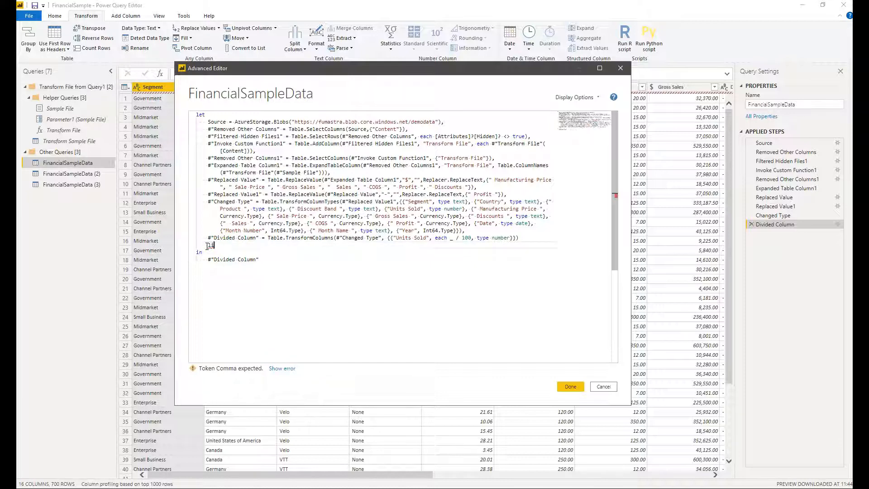
{"action": "type", "text": "st"}
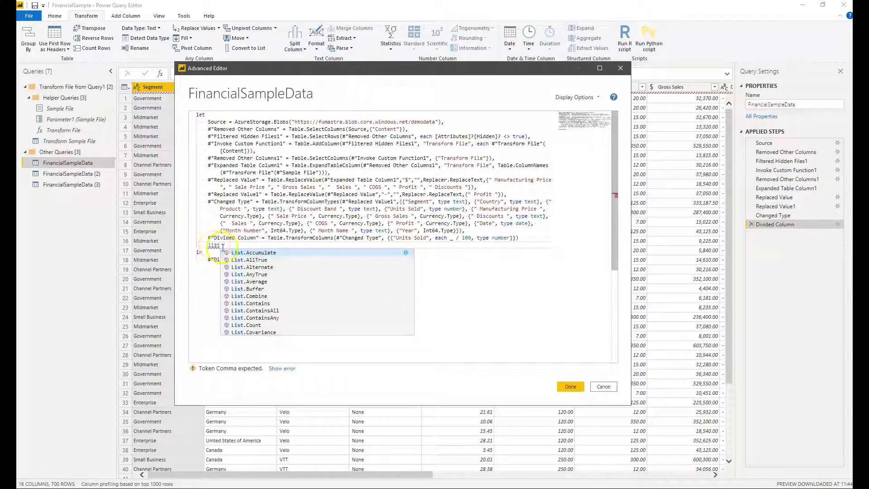
{"action": "key", "text": "BackSpace"}
{"action": "key", "text": "BackSpace"}
{"action": "key", "text": "BackSpace"}
{"action": "key", "text": "BackSpace"}
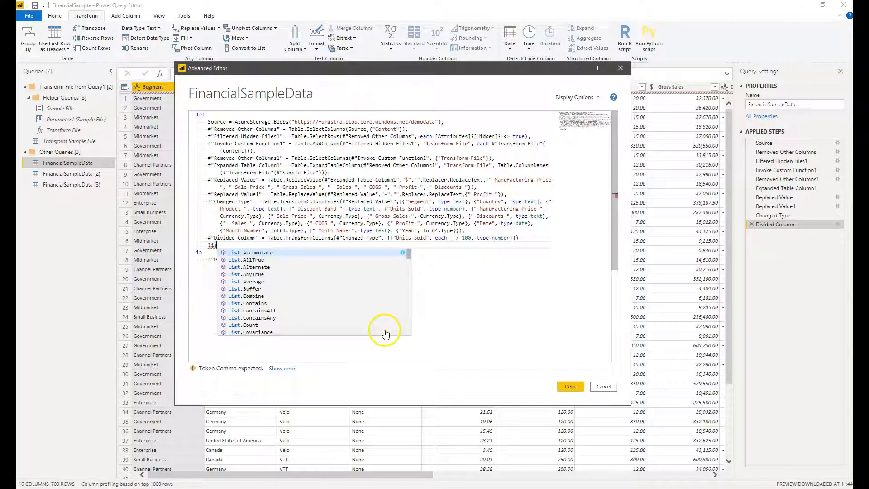
- Enter "Text" on the draft line to show the suggested Text functions, and remove the text and the extra line
{"action": "type", "text": "Text"}
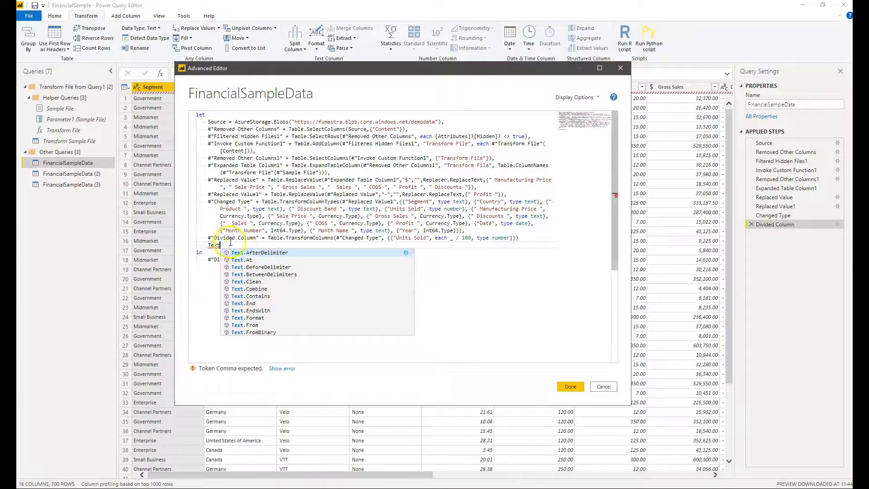
{"action": "key", "text": "BackSpace"}
{"action": "key", "text": "BackSpace"}
{"action": "key", "text": "BackSpace"}
{"action": "key", "text": "BackSpace"}
{"action": "key", "text": "BackSpace"}
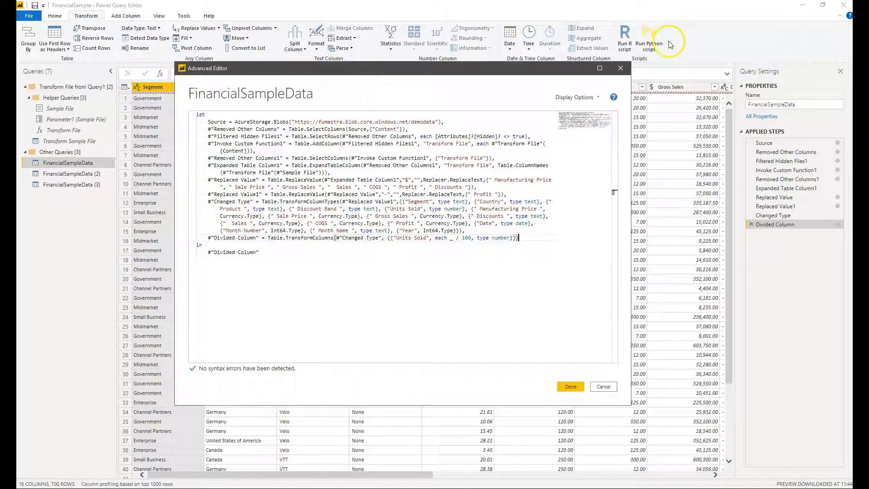
- Uncover the formula bar behind the Advanced Editor to compare it with the script, and close the editor without changes
{"action": "left_click_drag", "start_coordinate": [442, 72], "coordinate": [421, 122]}
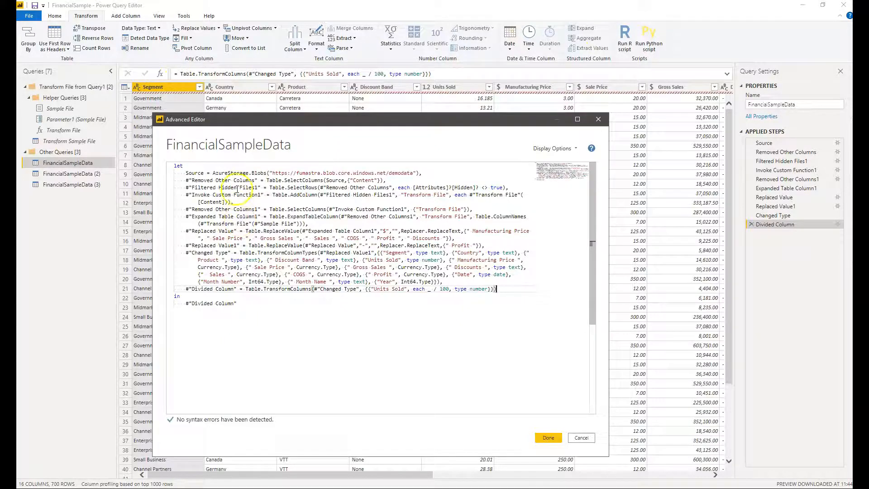
{"action": "left_click", "coordinate": [598, 119]}
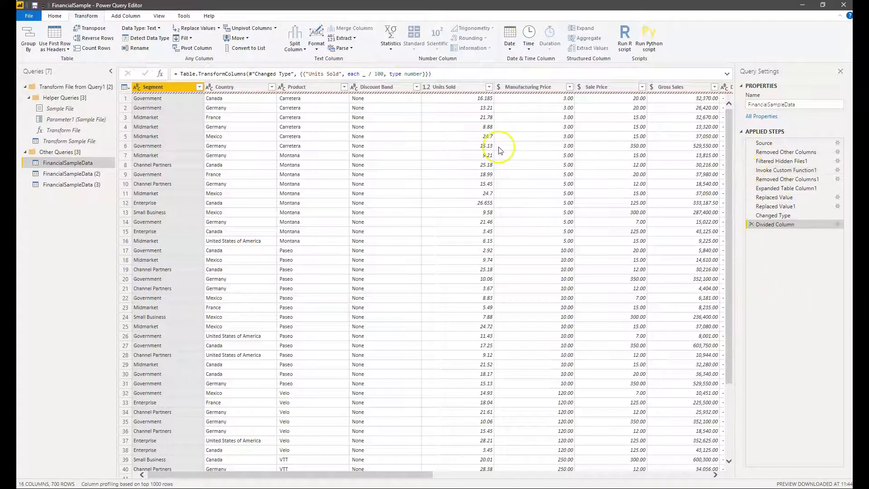
- Delete the Divided Column step from FinancialSampleData and the Multiplied Column step from FinancialSampleData (2)
{"action": "left_click", "coordinate": [751, 224]}
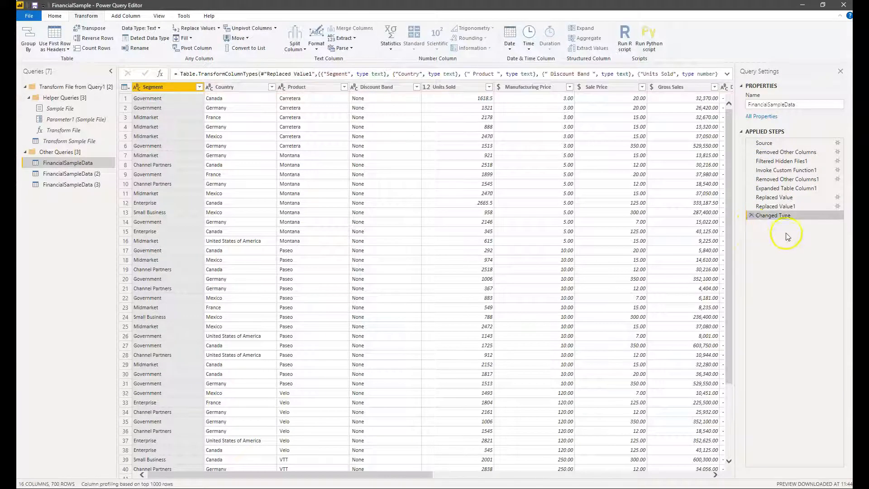
{"action": "left_click", "coordinate": [74, 174]}
{"action": "left_click", "coordinate": [752, 224]}
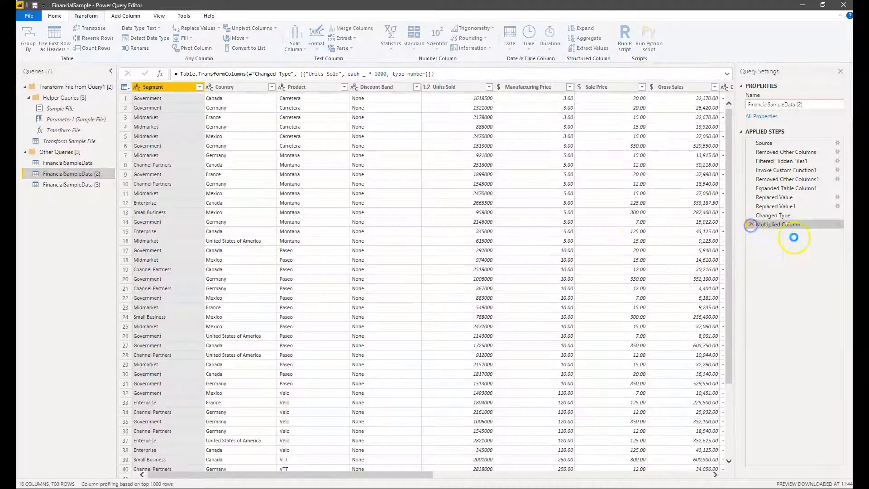
- Check the data of the referencing query FinancialSampleData (3) and of its source FinancialSampleData (2)
{"action": "left_click", "coordinate": [88, 189]}
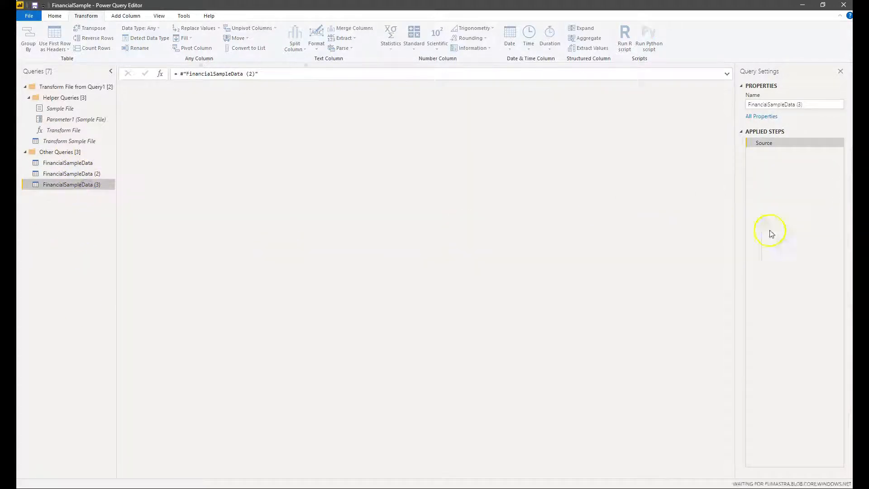
{"action": "left_click", "coordinate": [71, 175]}
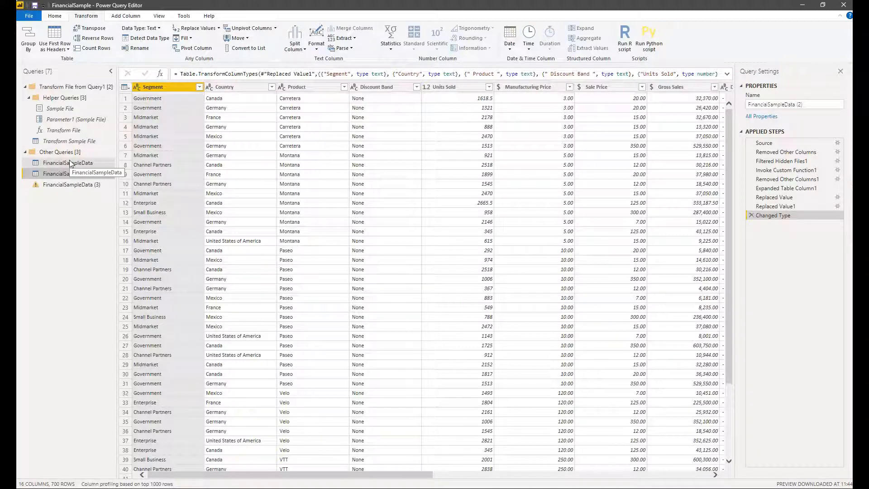
{"action": "left_click", "coordinate": [54, 186]}
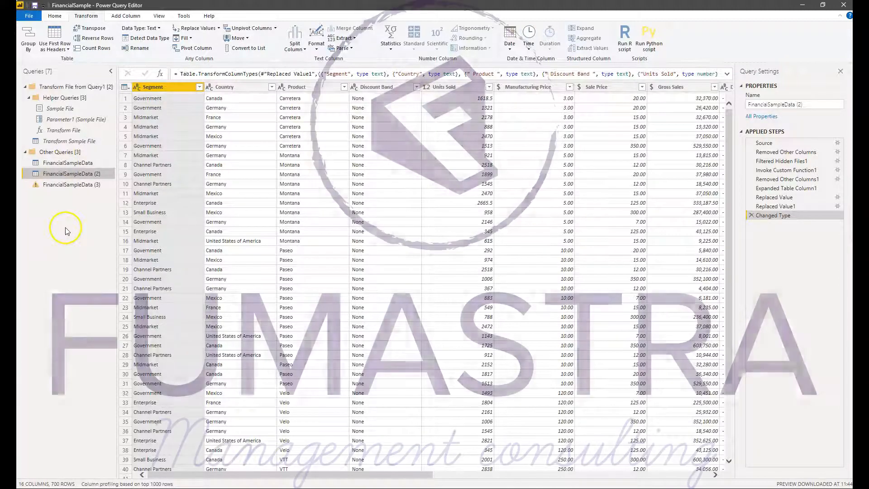